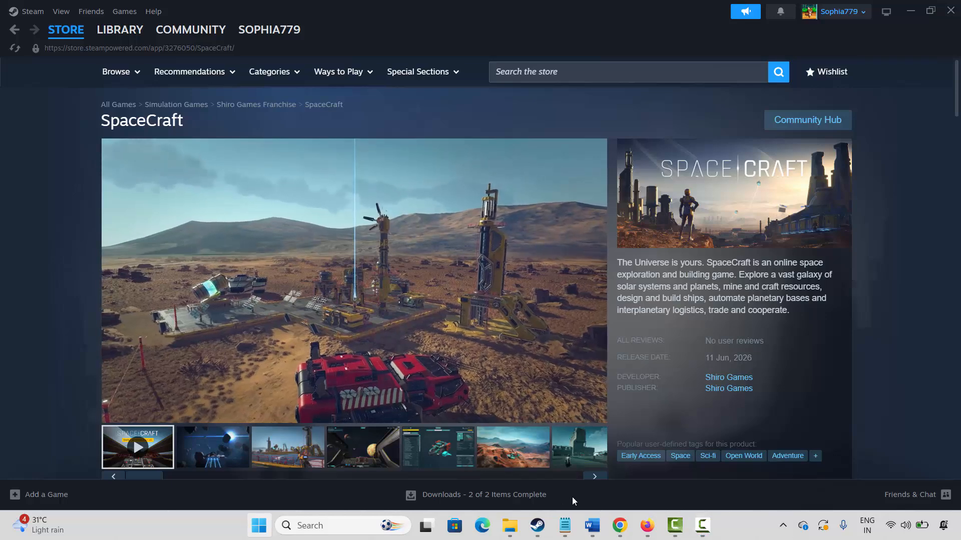
Step: Show the Windows power options, including Restart, and dismiss them without choosing any
key("super")
left_click(575, 484)
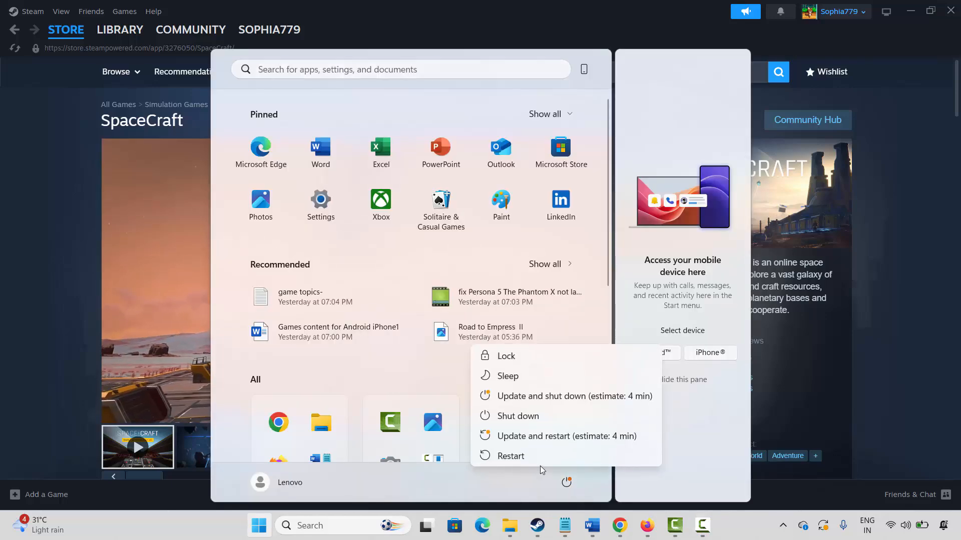
left_click(903, 345)
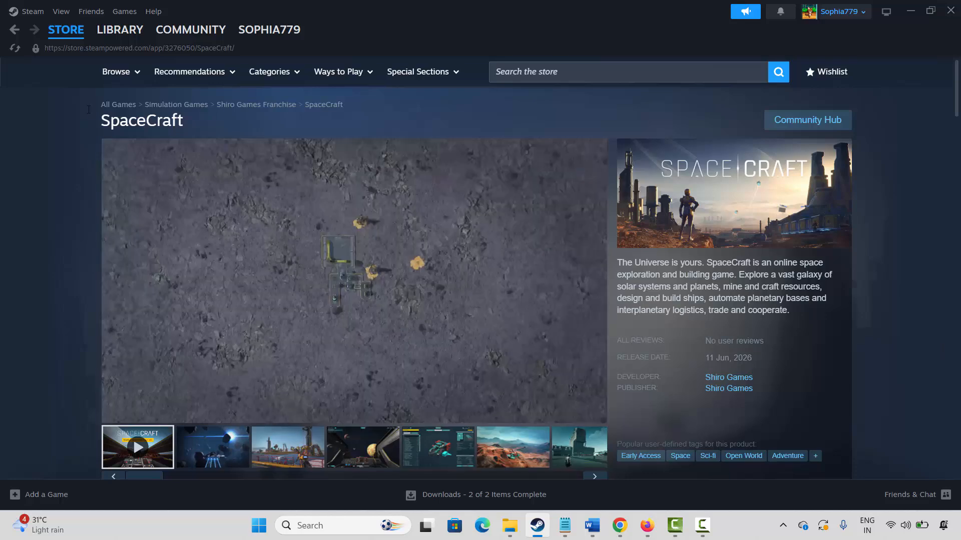
Step: Open the local files folder of ARK: Survival Evolved from the Steam library
left_click(118, 31)
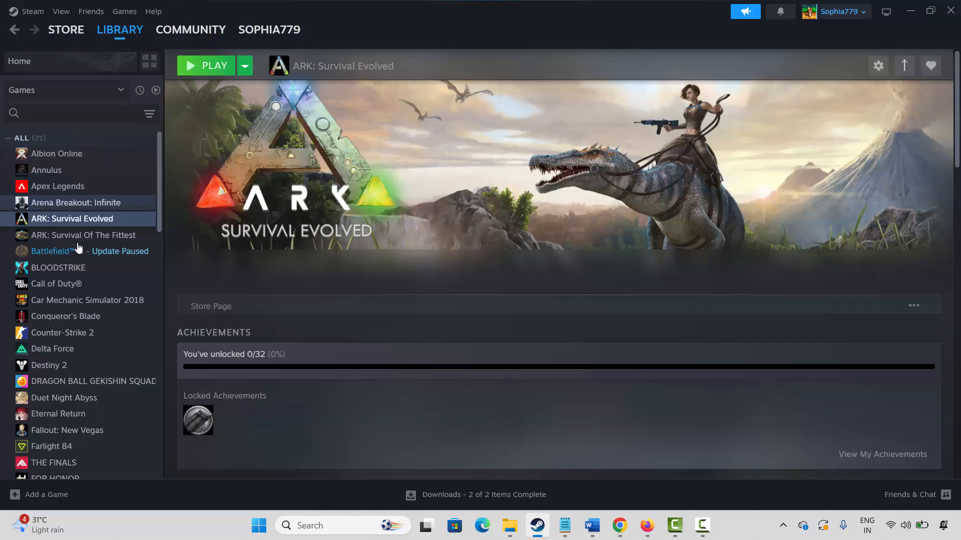
right_click(60, 220)
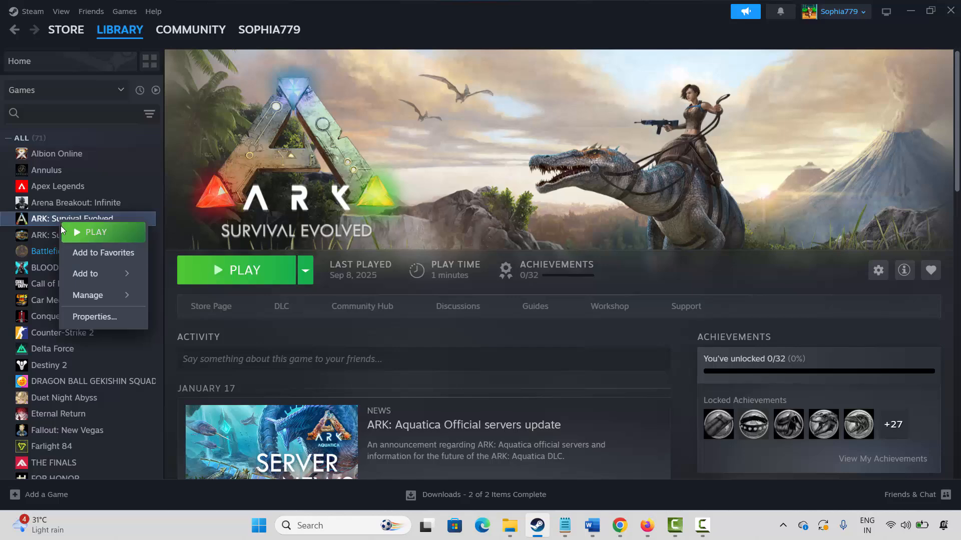
mouse_move(95, 294)
left_click(188, 319)
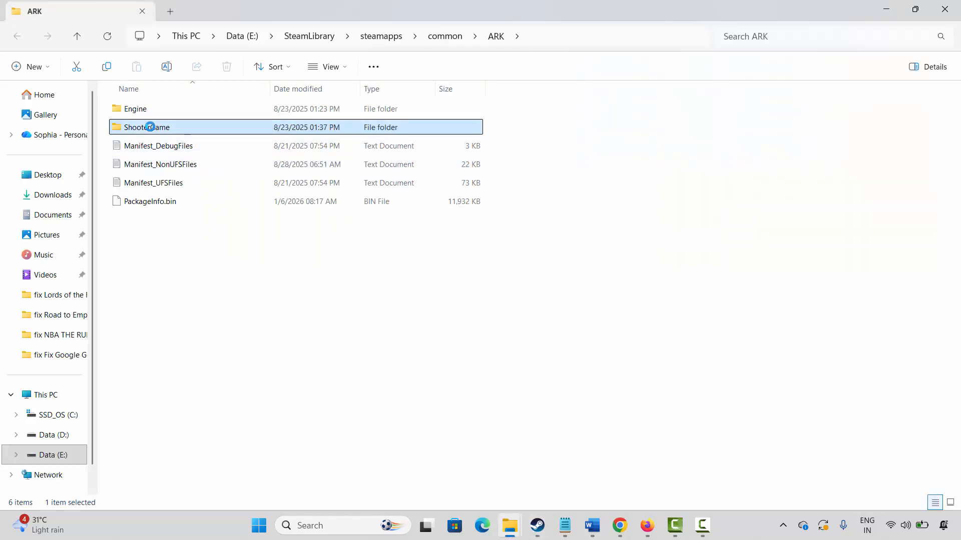
Step: Go to the Win64 folder inside ShooterGame's Binaries folder
double_click(150, 129)
double_click(144, 109)
double_click(144, 110)
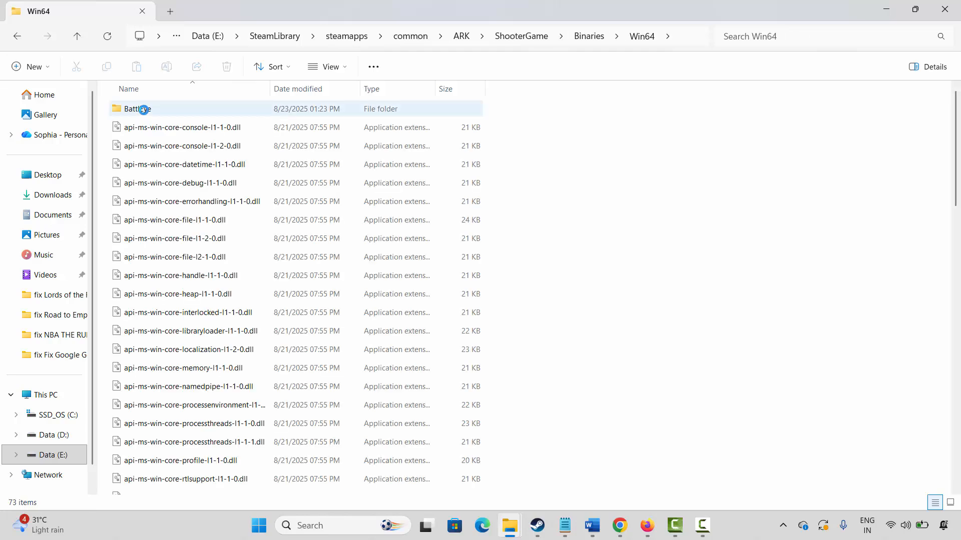
Step: Set ArkEGSLauncher to run as an administrator in compatibility mode for Windows 7 and apply the settings
scroll(195, 351, "down", 10)
scroll(189, 360, "down", 3)
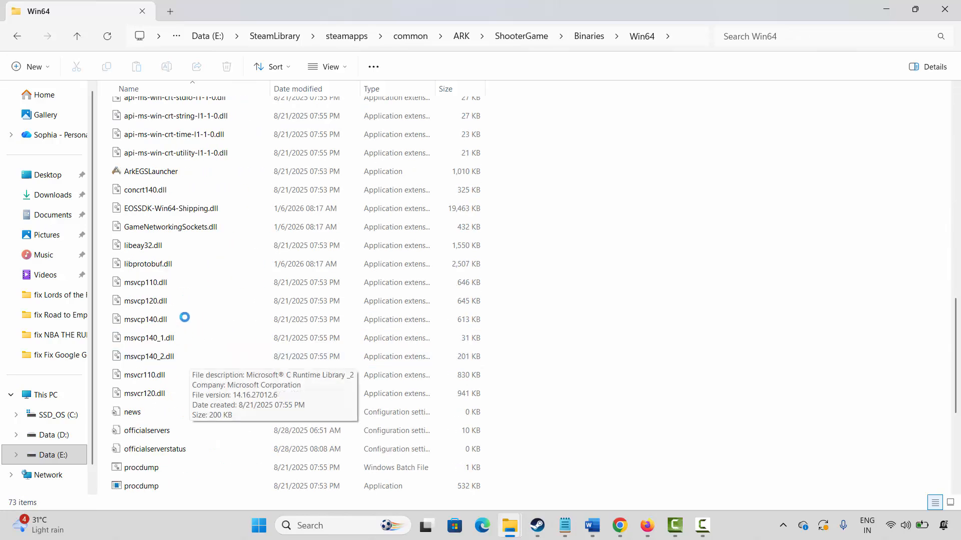
left_click(150, 173)
right_click(150, 172)
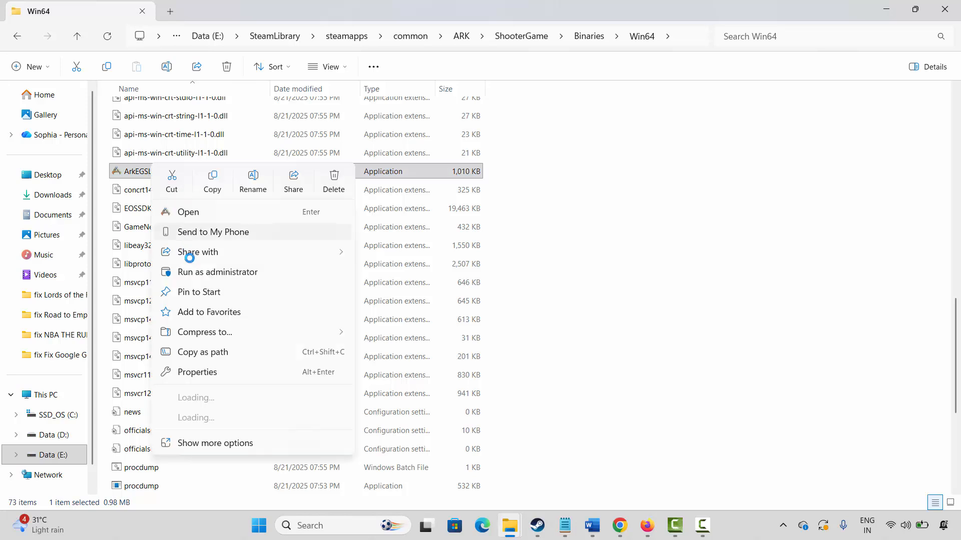
left_click(205, 371)
left_click(248, 198)
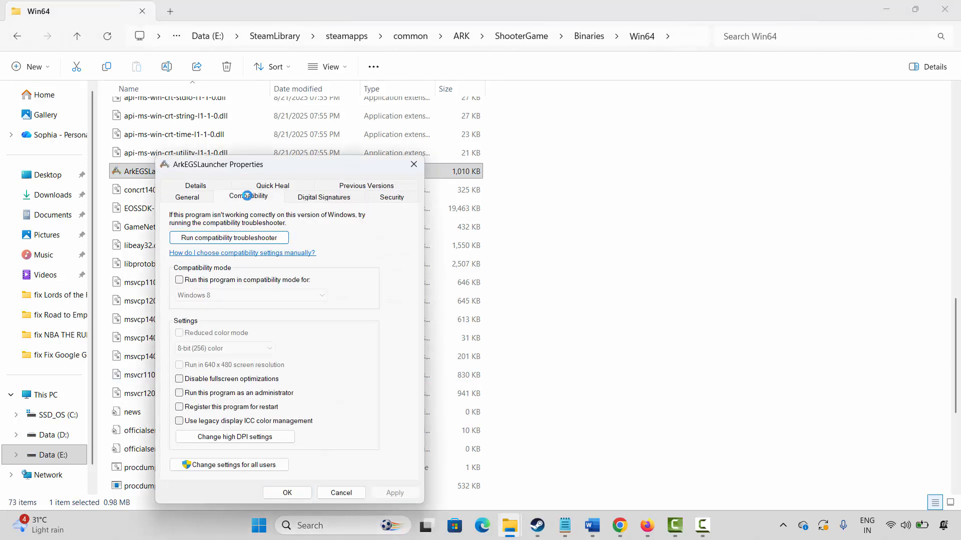
left_click(180, 393)
left_click(202, 278)
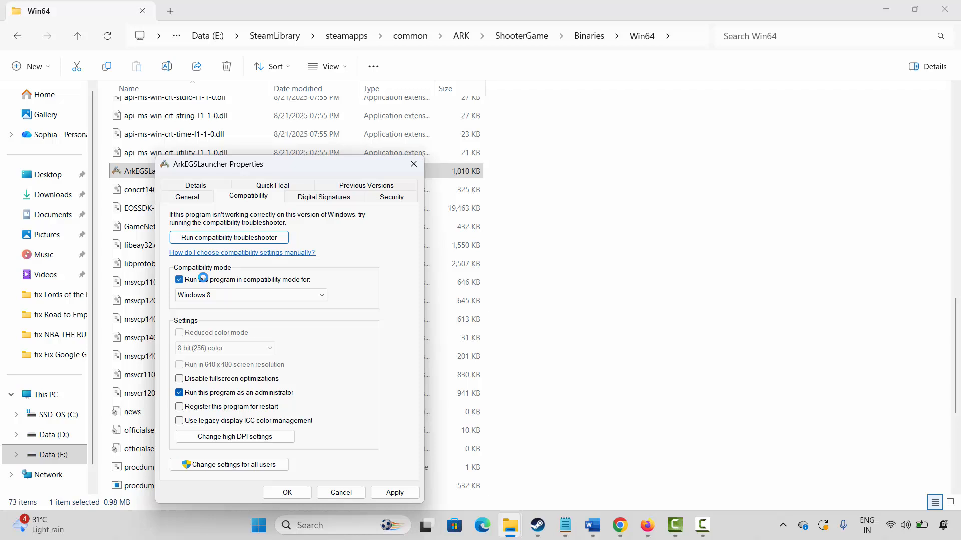
left_click(321, 294)
left_click(257, 331)
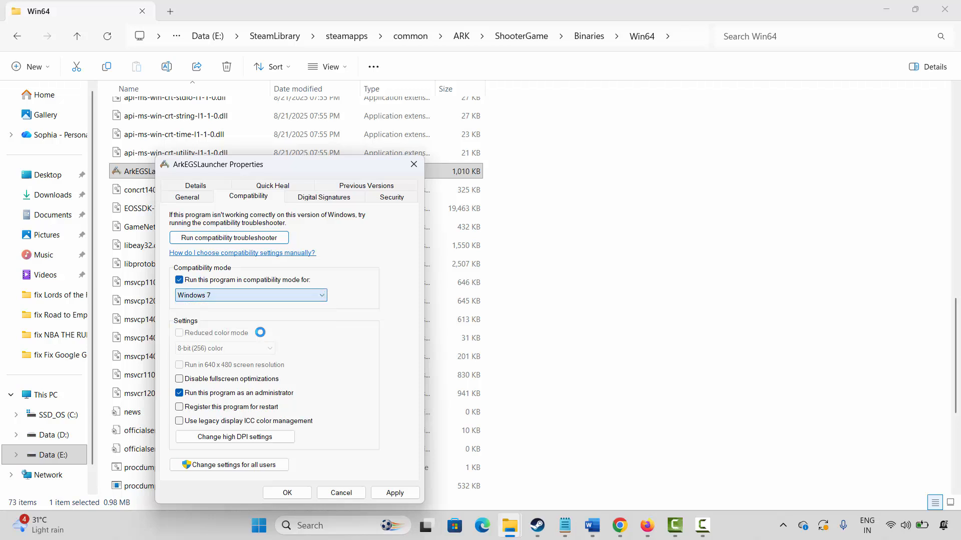
left_click(385, 493)
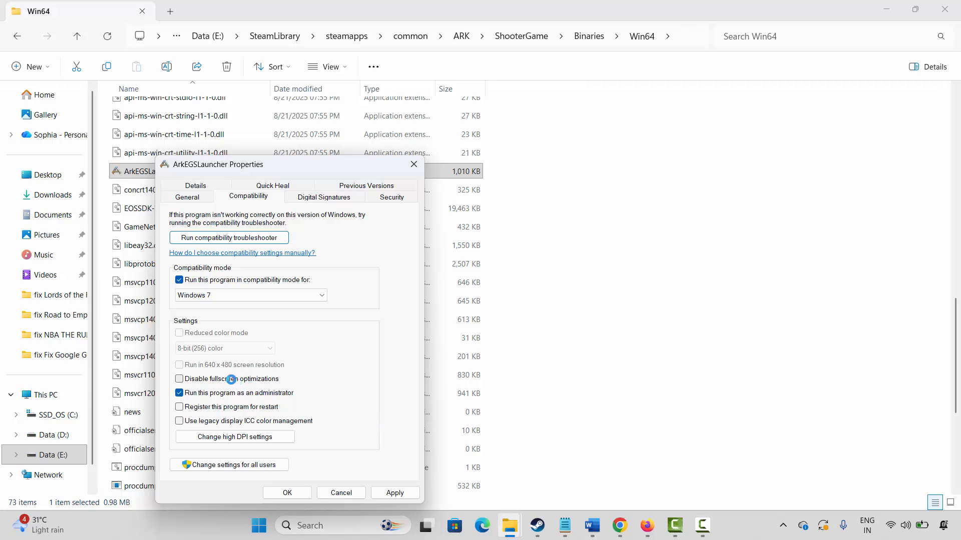
Step: Turn off compatibility mode and running as administrator for ArkEGSLauncher, apply the settings, and close its properties and the folder
left_click(230, 379)
left_click(278, 281)
left_click(261, 377)
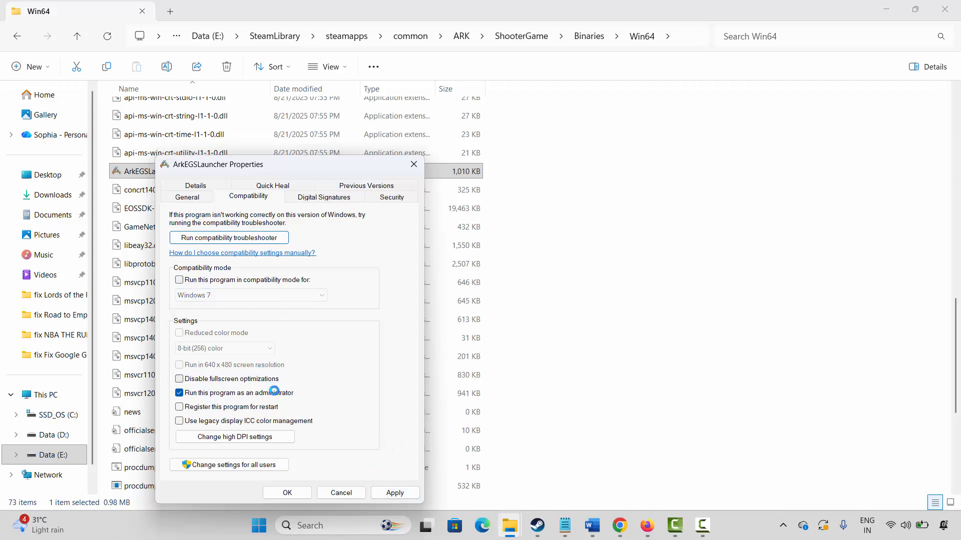
left_click(274, 392)
left_click(394, 493)
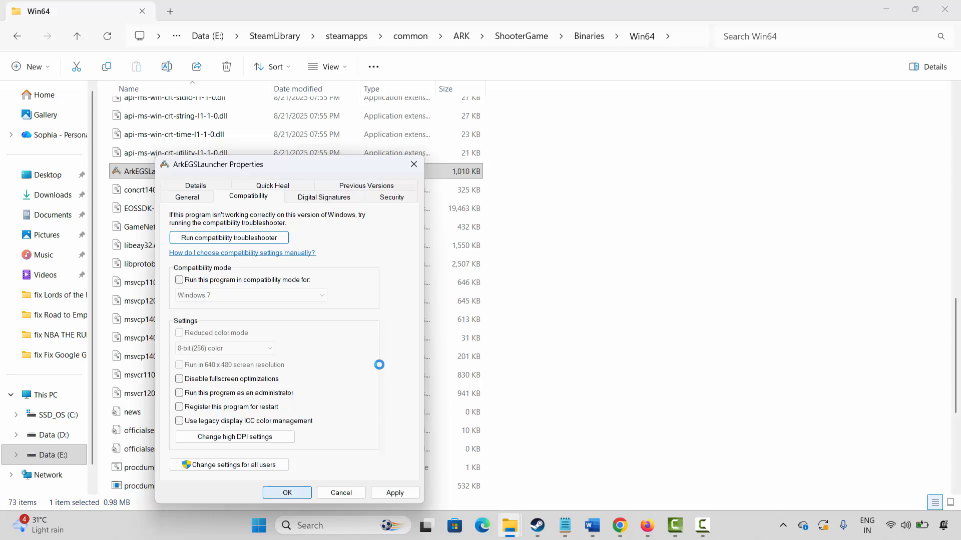
left_click(414, 164)
left_click(945, 9)
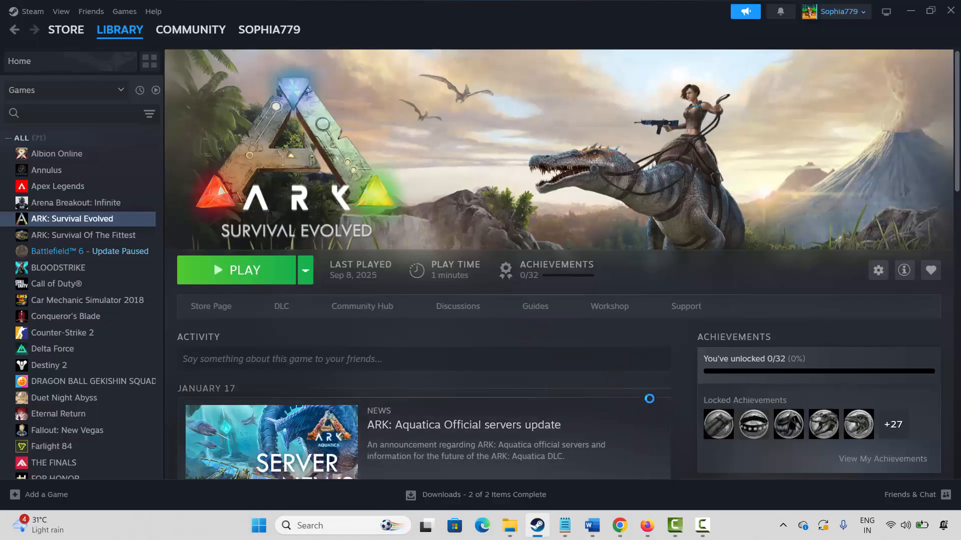
Step: Open the Steam properties of ARK: Survival Evolved and go to the custom launch options entry
right_click(58, 219)
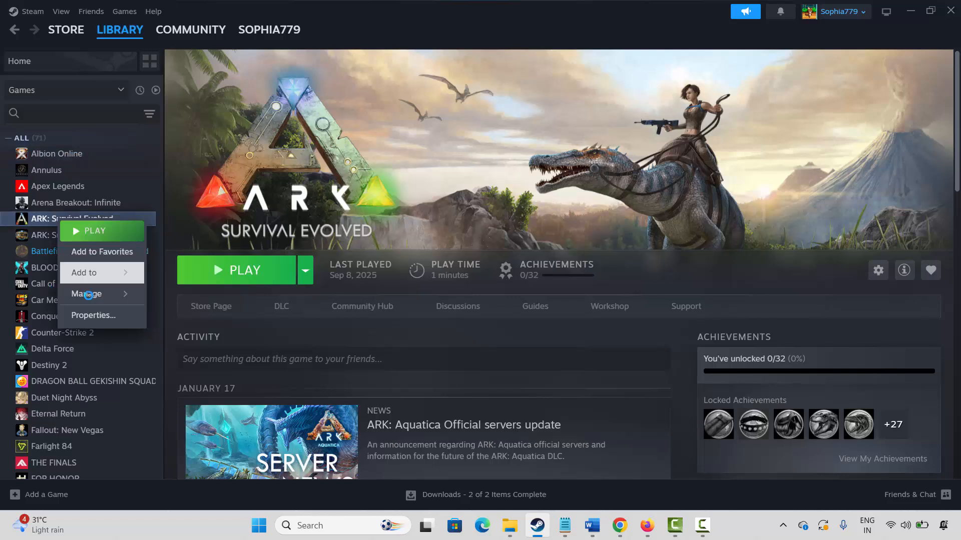
left_click(92, 313)
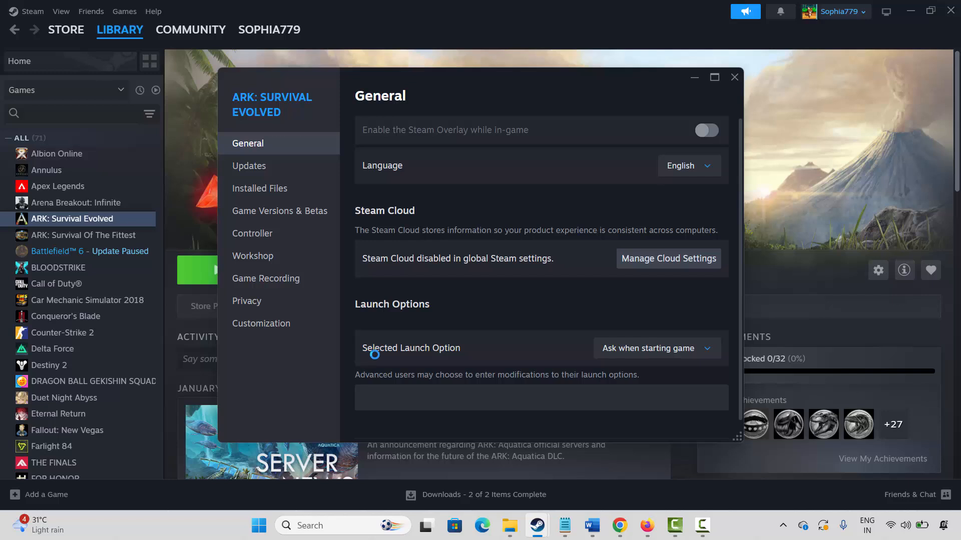
left_click(383, 396)
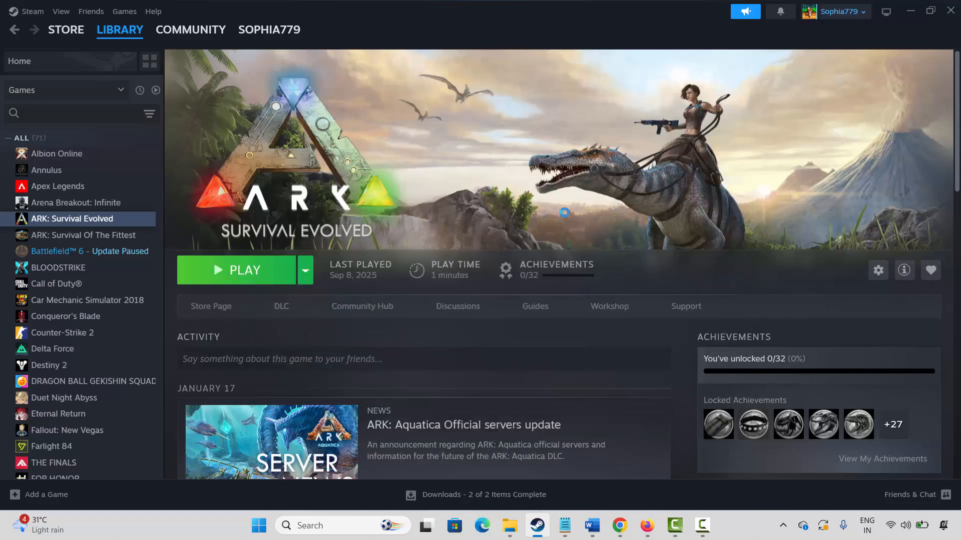
Step: Open the list of apps allowed through the firewall in Windows Security and unlock its settings for changes
left_click(334, 529)
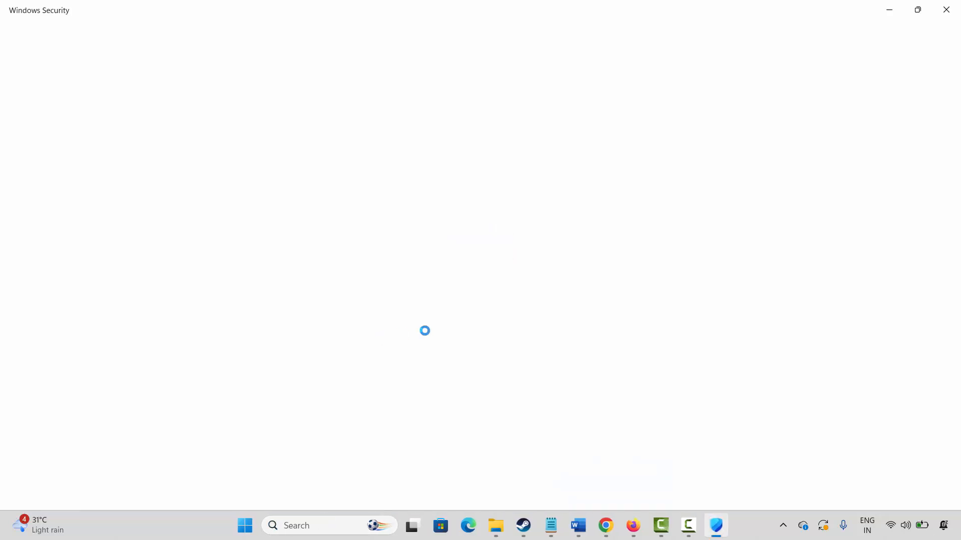
left_click(564, 209)
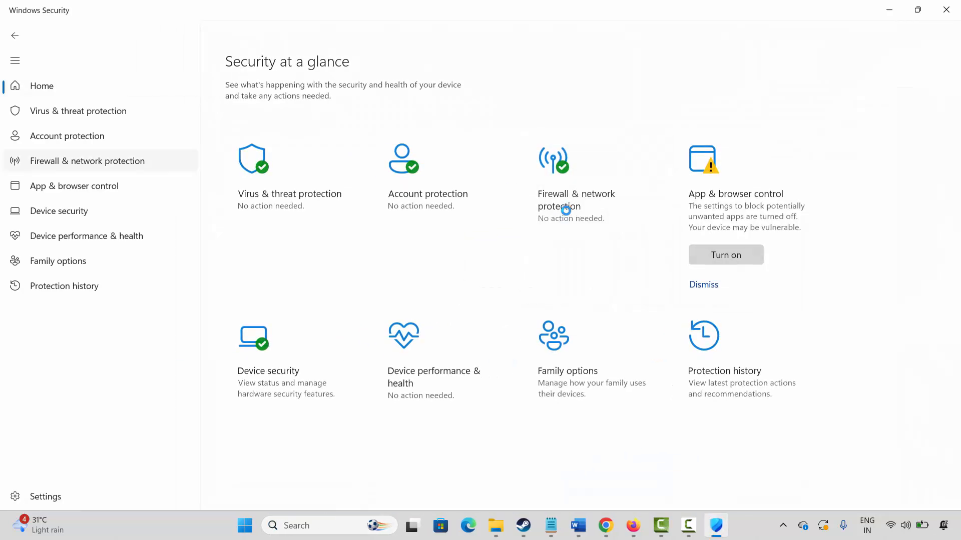
left_click(280, 308)
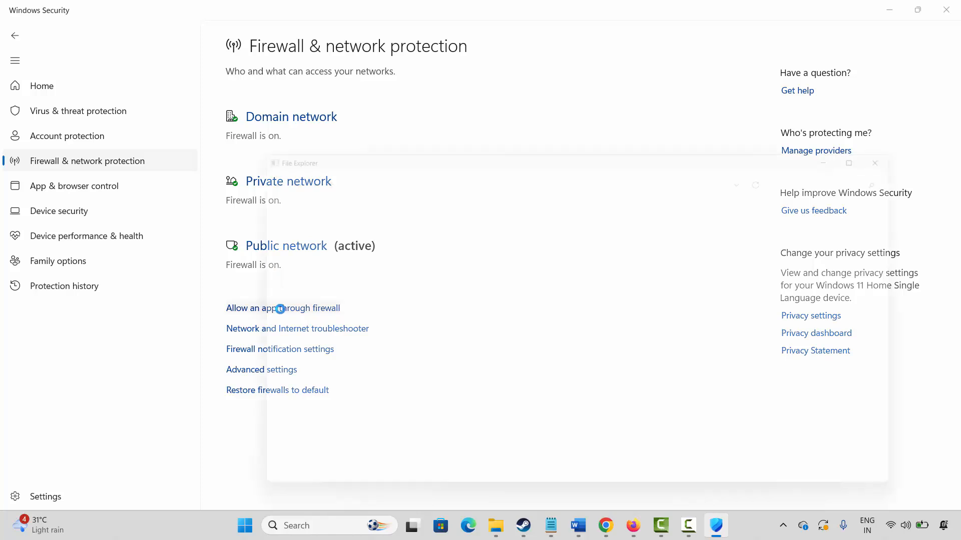
left_click(726, 235)
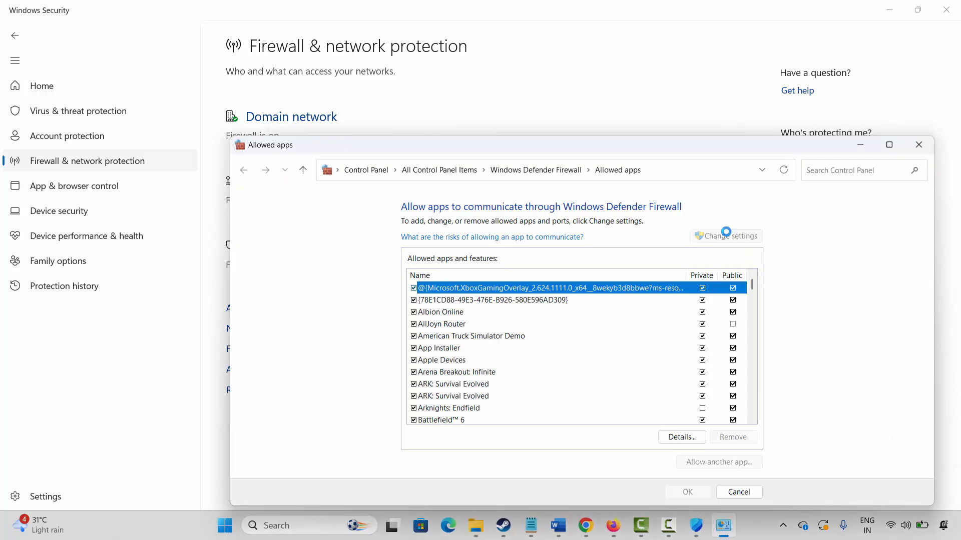
scroll(471, 360, "down", 15)
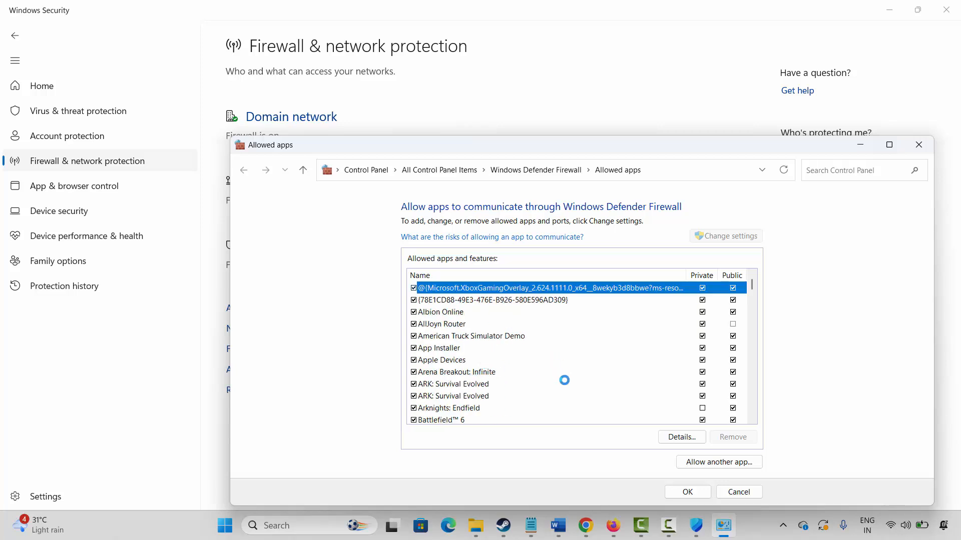
Step: Start allowing another app through the firewall, browse for its executable, and cancel the addition
left_click(697, 460)
left_click(661, 390)
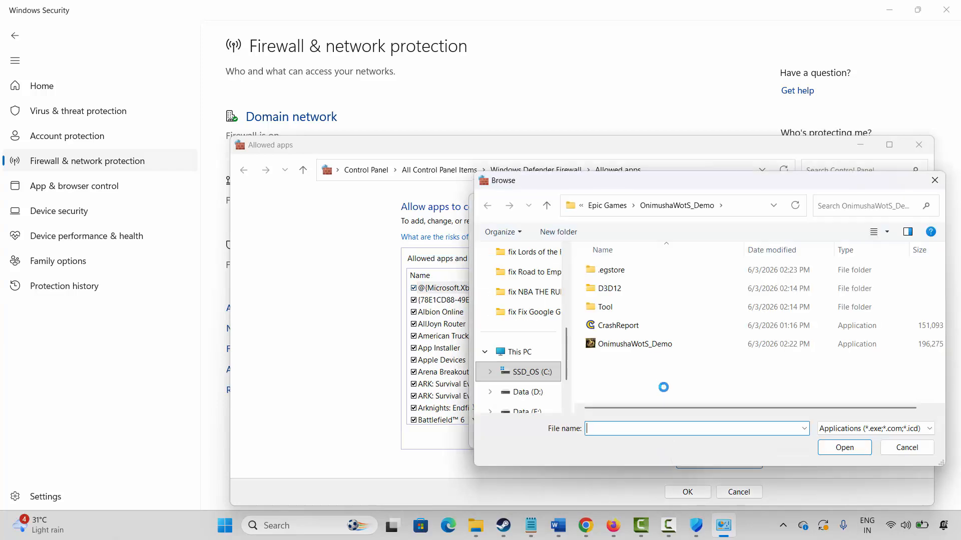
left_click(907, 445)
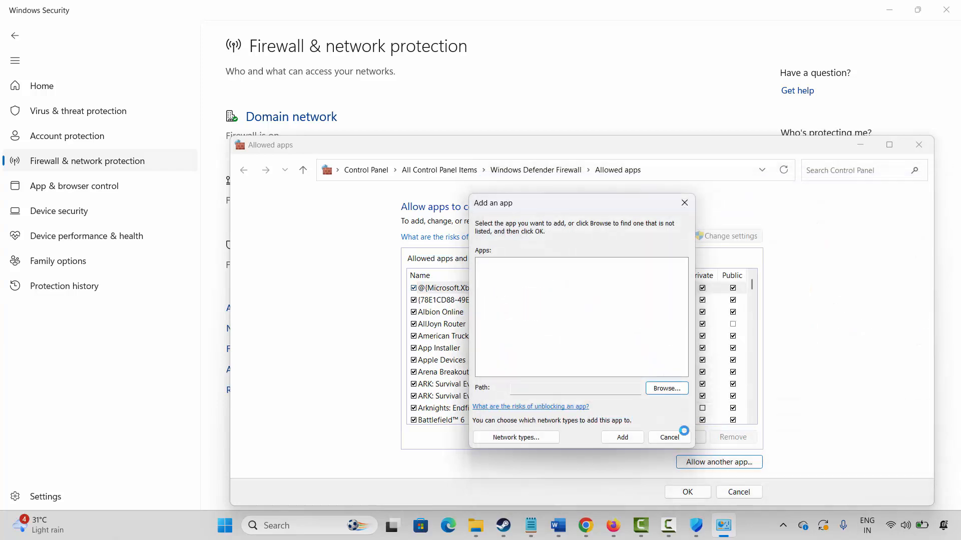
left_click(670, 435)
Step: Check the Private and Public firewall access of ARK: Survival Evolved, and close Windows Security without saving changes
scroll(478, 368, "down", 1)
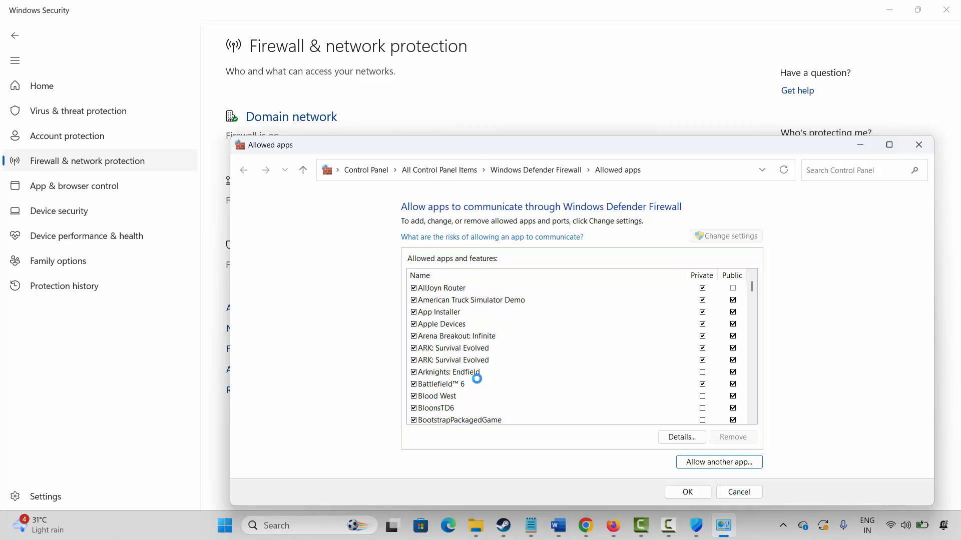
left_click(451, 347)
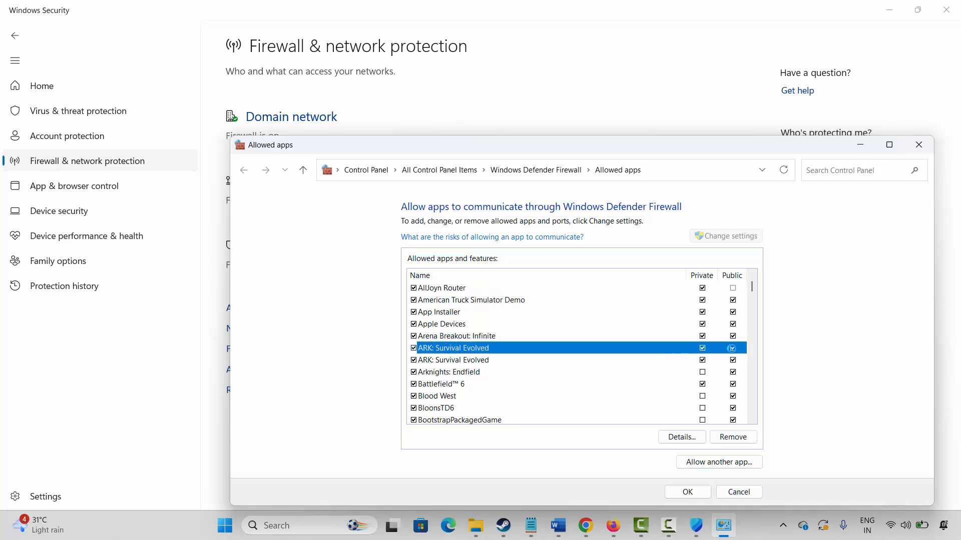
left_click(740, 488)
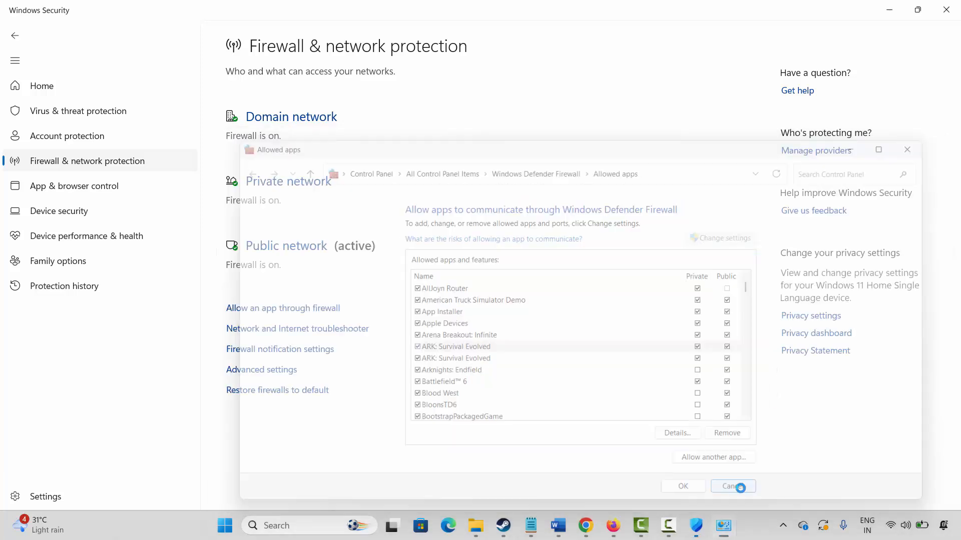
left_click(947, 9)
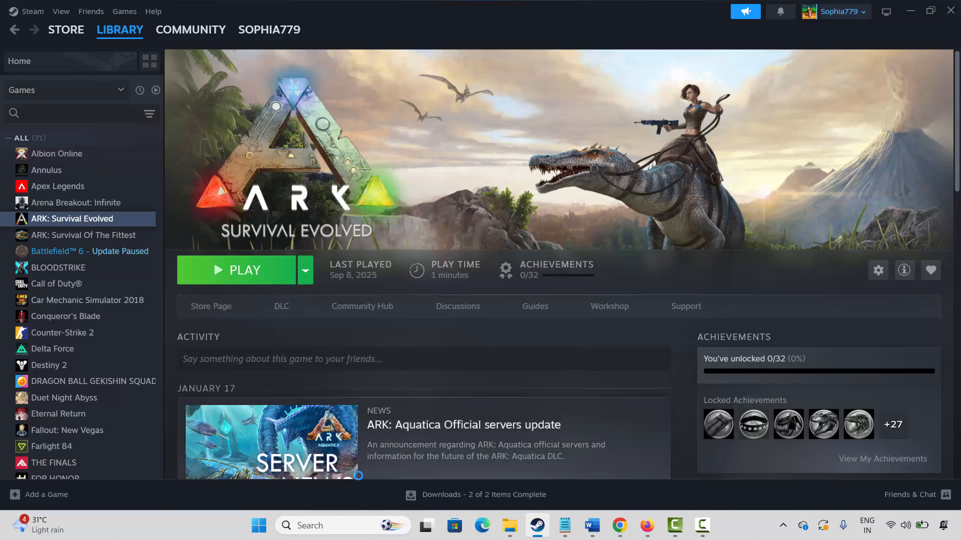
Step: Open Device Manager and expand the Display adapters category
left_click(302, 526)
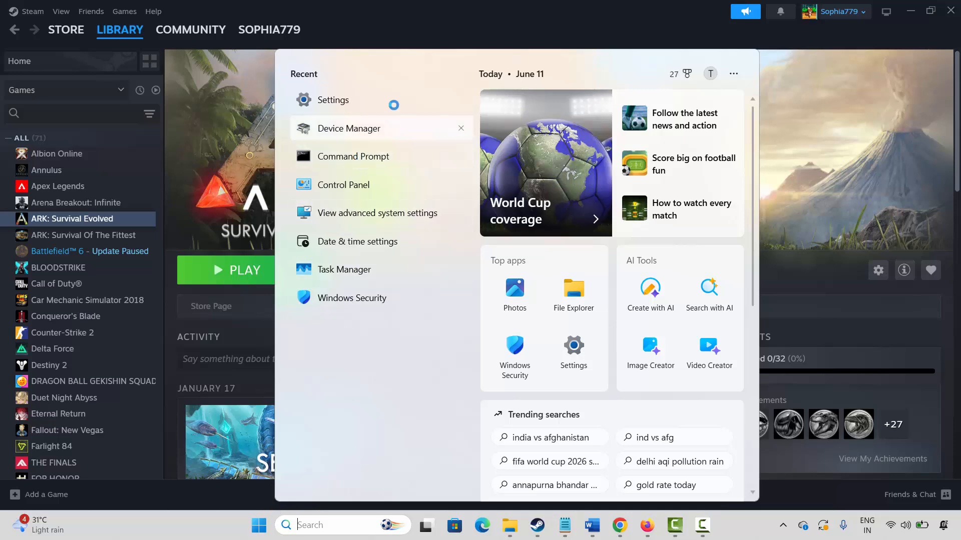
left_click(386, 128)
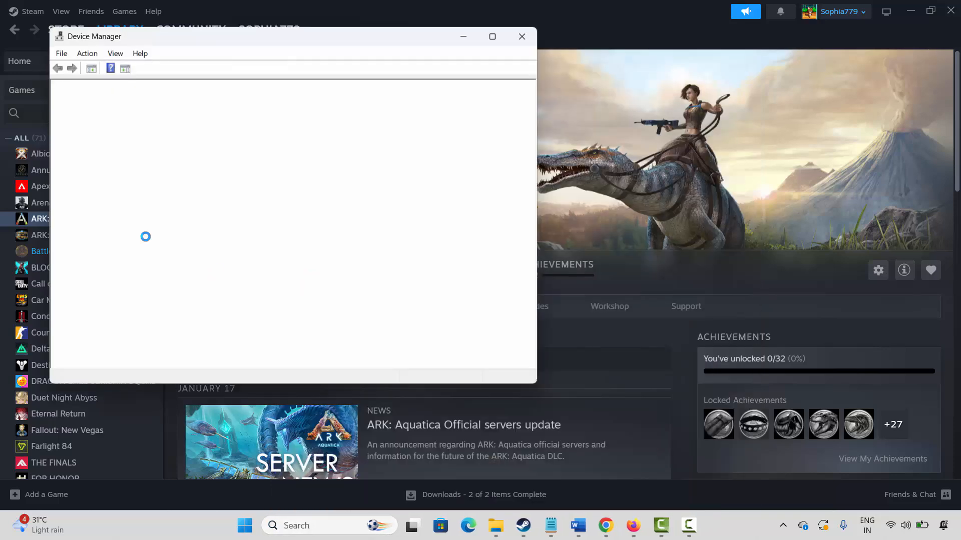
left_click(70, 176)
Step: Search automatically for an updated Intel(R) UHD Graphics driver, and close the update wizard and Device Manager
left_click(130, 188)
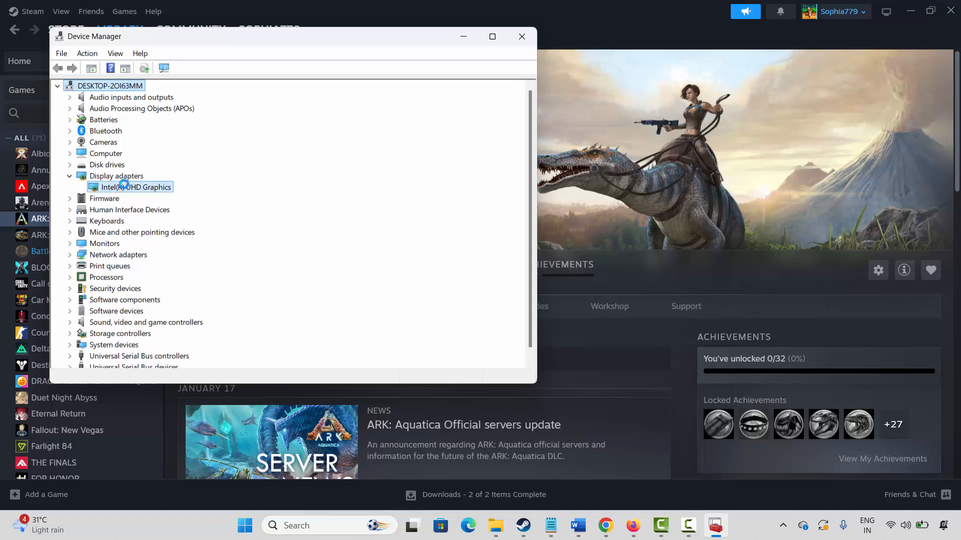
right_click(142, 188)
left_click(146, 192)
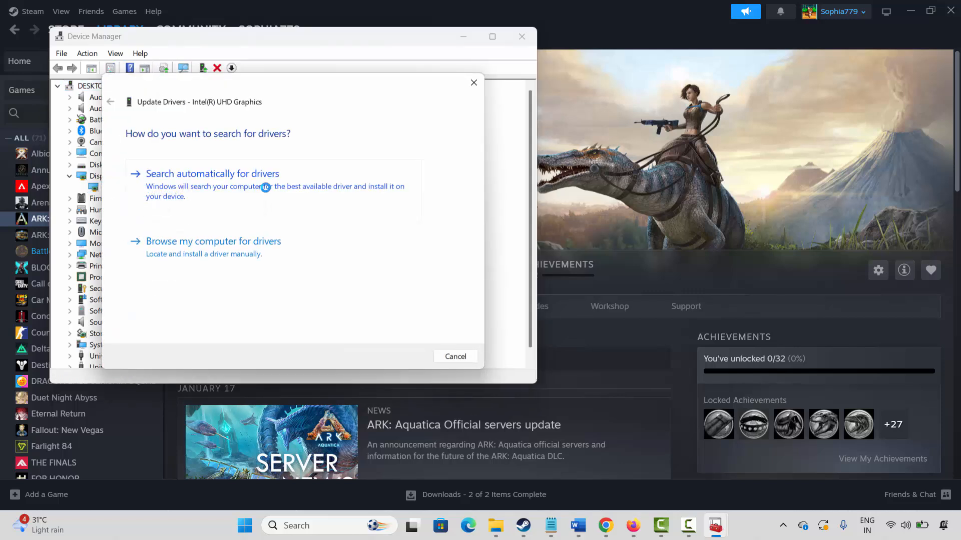
left_click(265, 188)
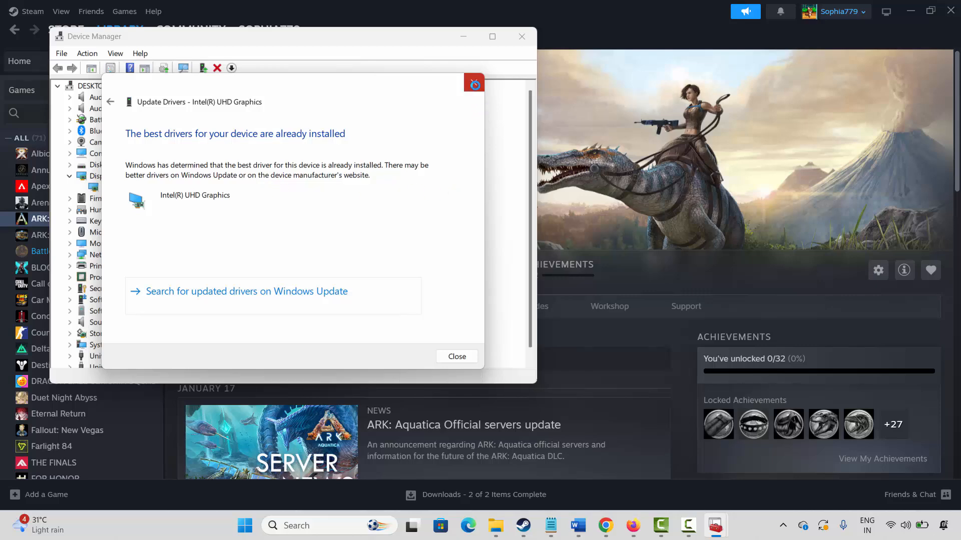
left_click(474, 83)
left_click(521, 36)
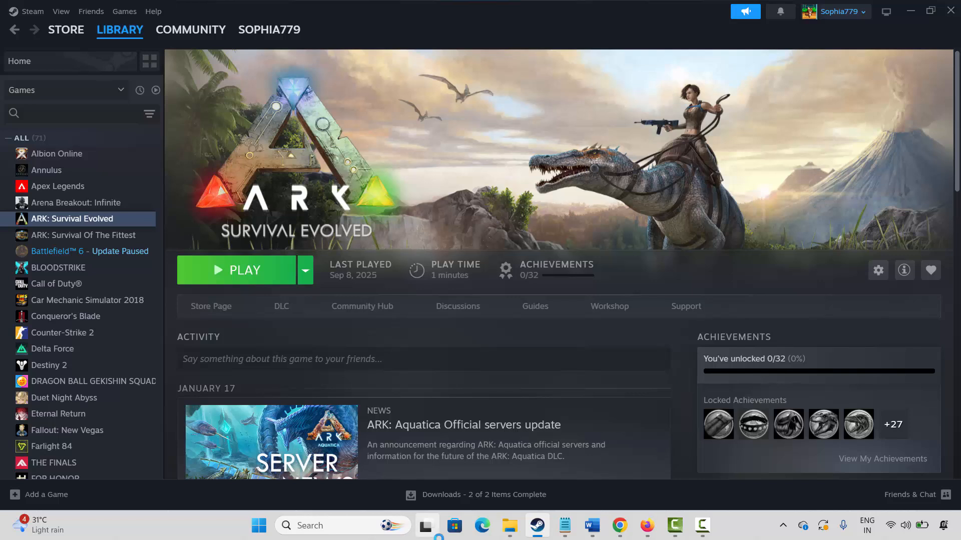
Step: Open the Installed Files properties of ARK: Survival Evolved, locate the game file integrity verification, and close the properties
mouse_move(431, 523)
right_click(86, 220)
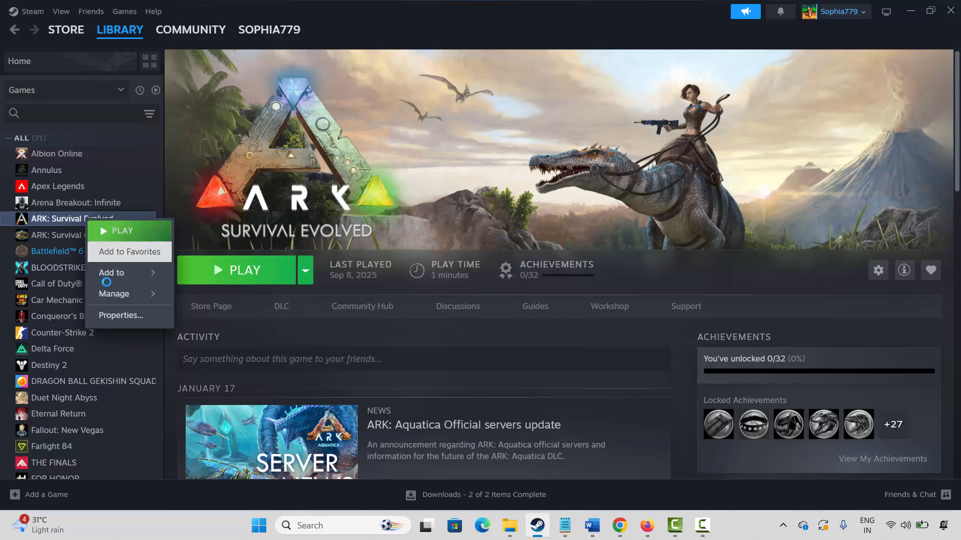
left_click(116, 317)
left_click(293, 192)
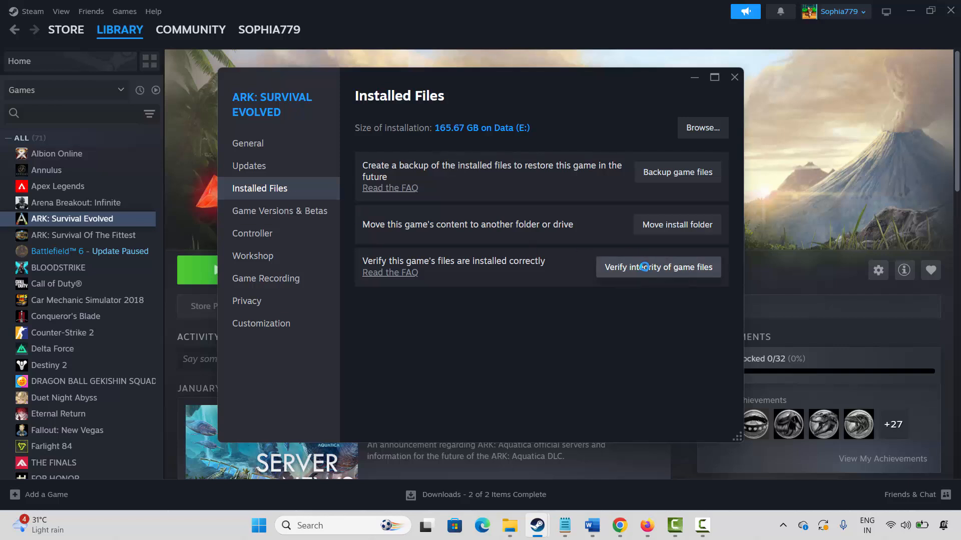
left_click(734, 77)
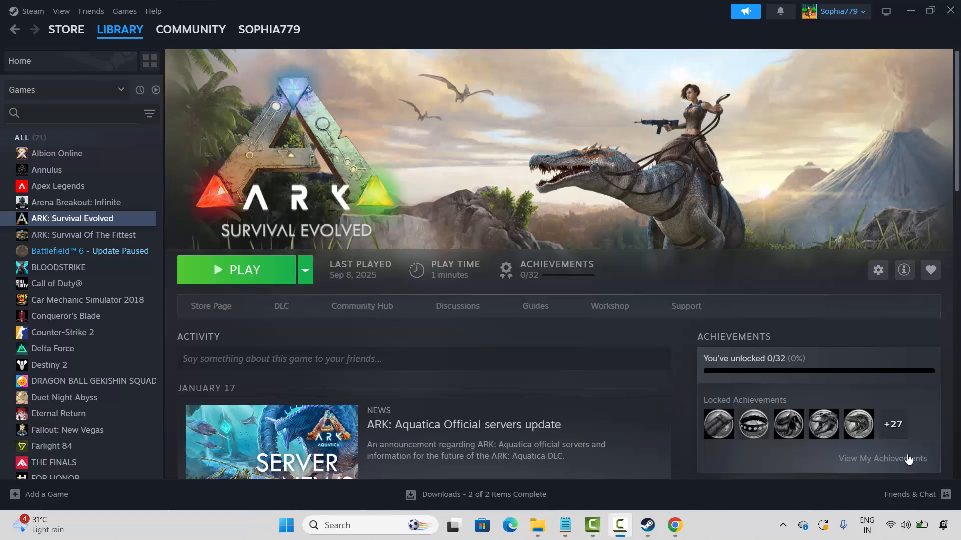
Step: Open Windows Settings, check the Windows Update page for pending updates, and close Settings
left_click(331, 530)
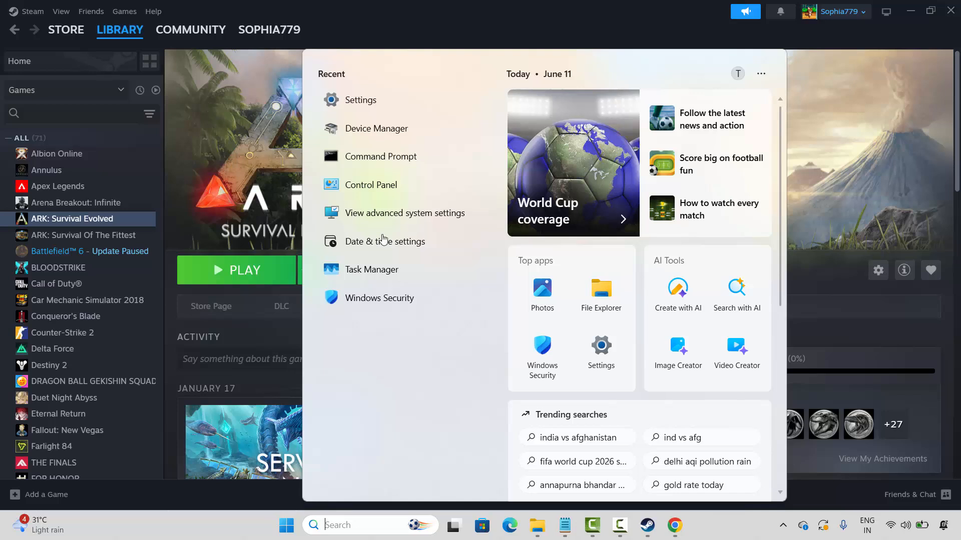
left_click(360, 242)
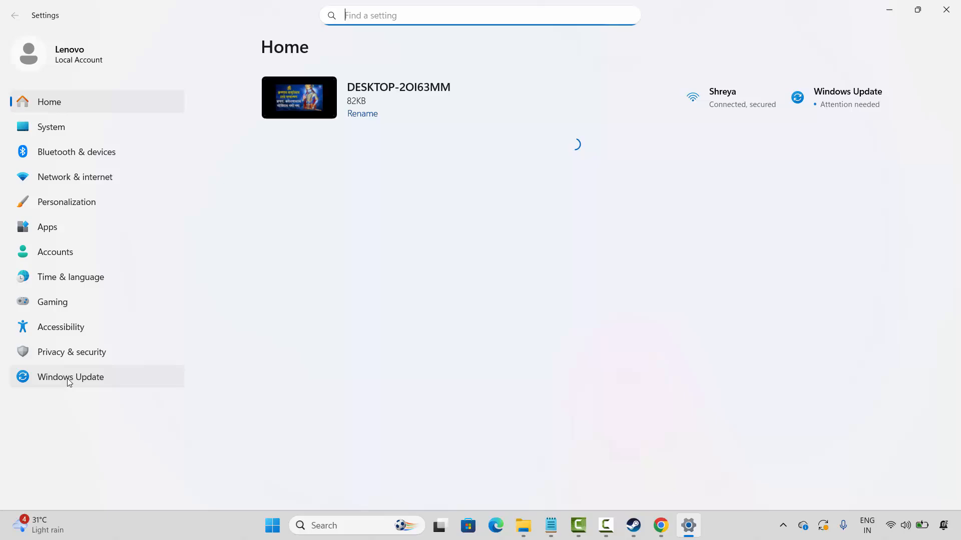
left_click(70, 377)
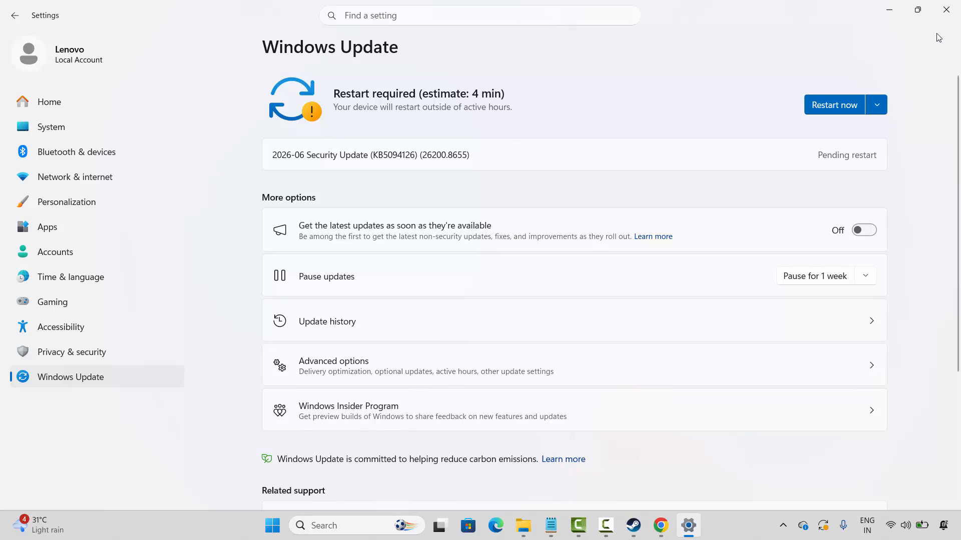
left_click(946, 9)
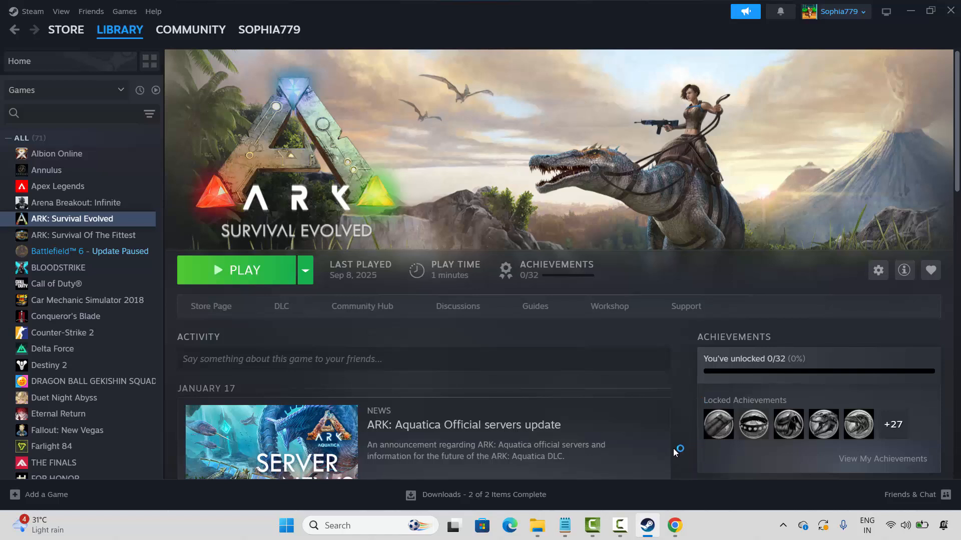
Step: Switch to Chrome and download the latest supported X86 Visual C++ v14 Redistributable from the Microsoft Learn page
left_click(674, 526)
scroll(429, 208, "up", 10)
scroll(466, 270, "down", 10)
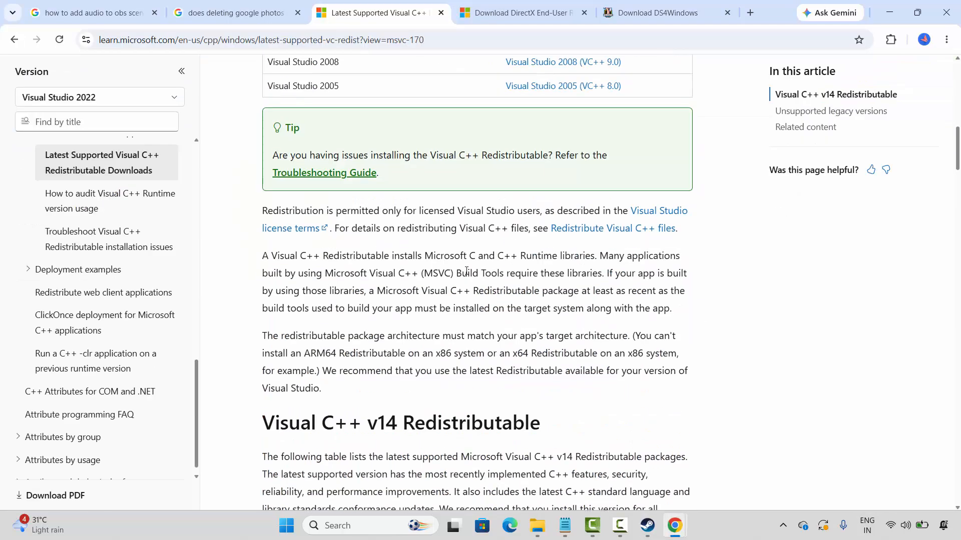
scroll(466, 271, "down", 10)
left_click(408, 176)
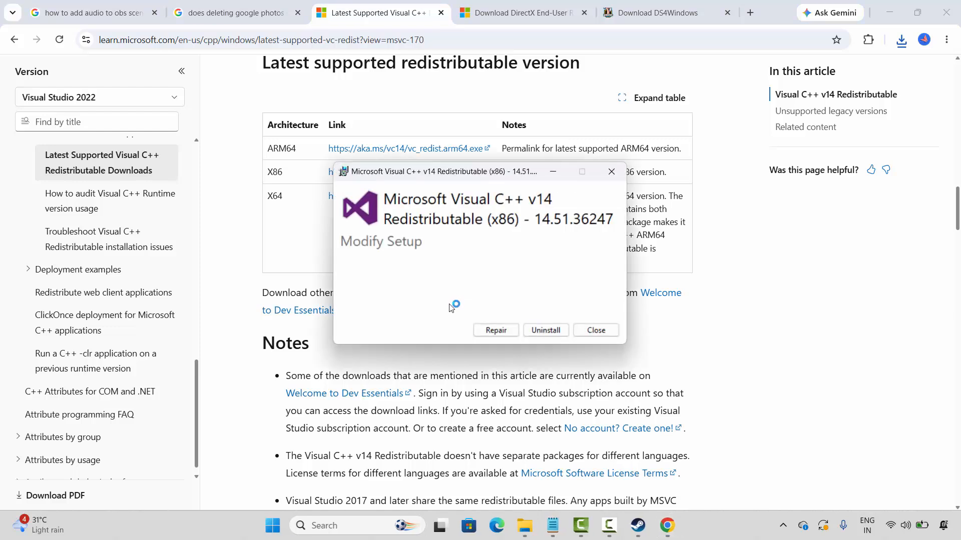
Step: Repair the Microsoft Visual C++ v14 Redistributable (x86), close its setup, and switch back to Steam
left_click(493, 331)
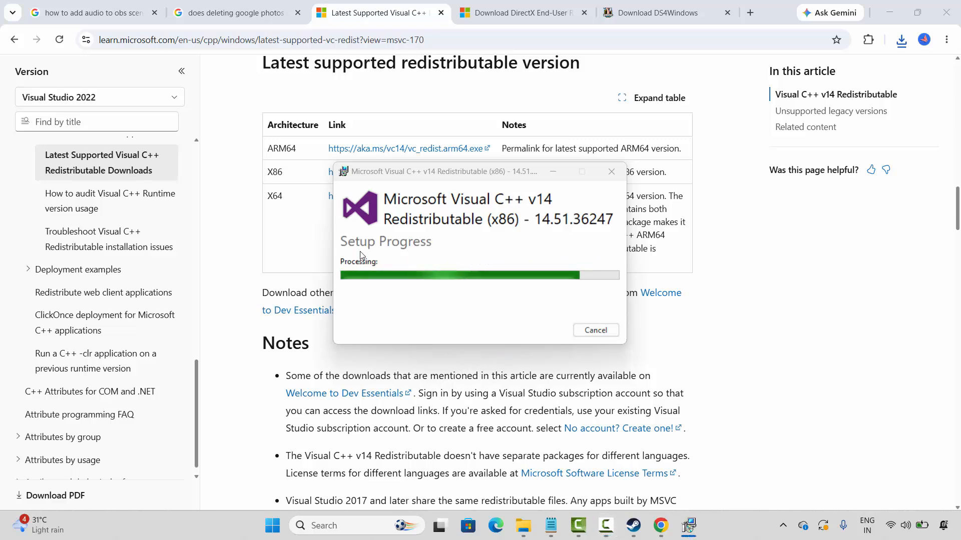
left_click(596, 330)
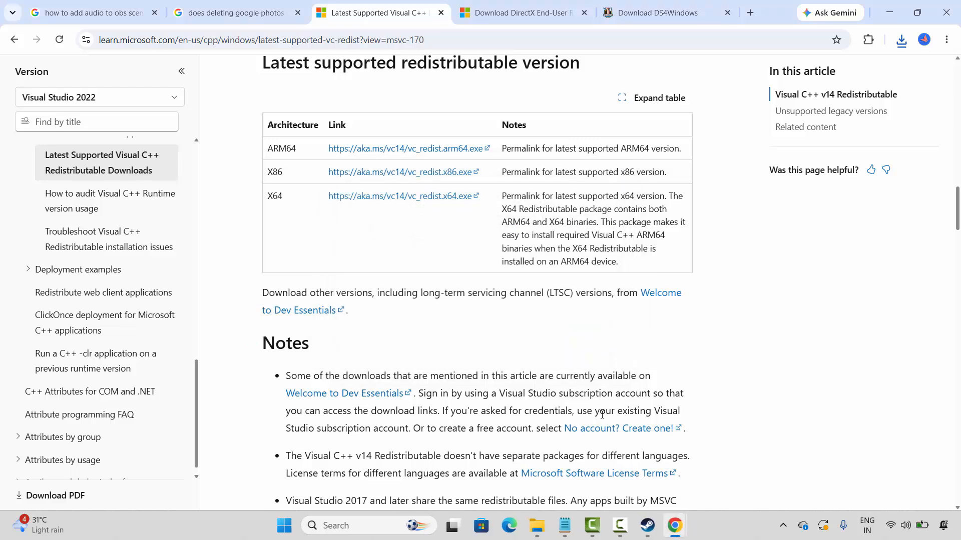
left_click(647, 525)
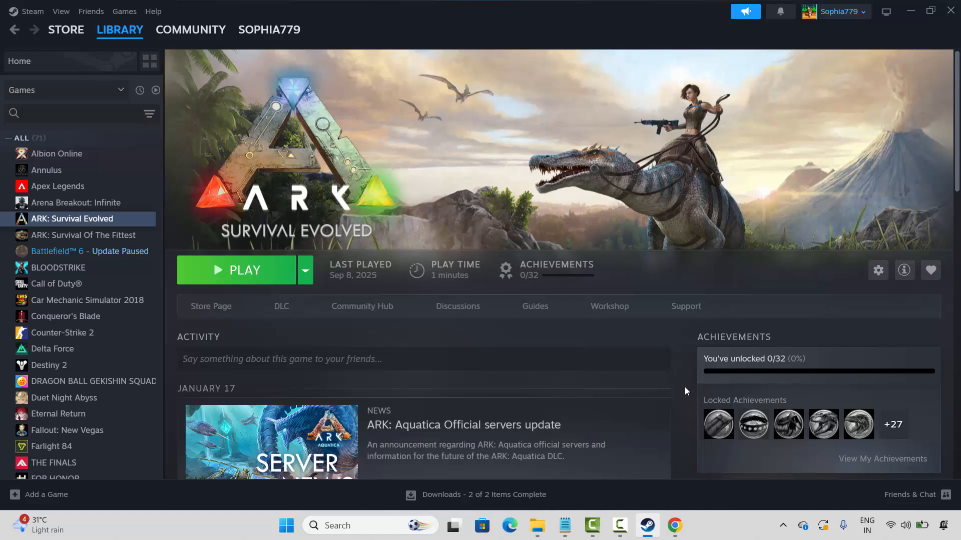
Step: Search Windows for the Graphics settings, open them, and look through the custom application list
left_click(385, 518)
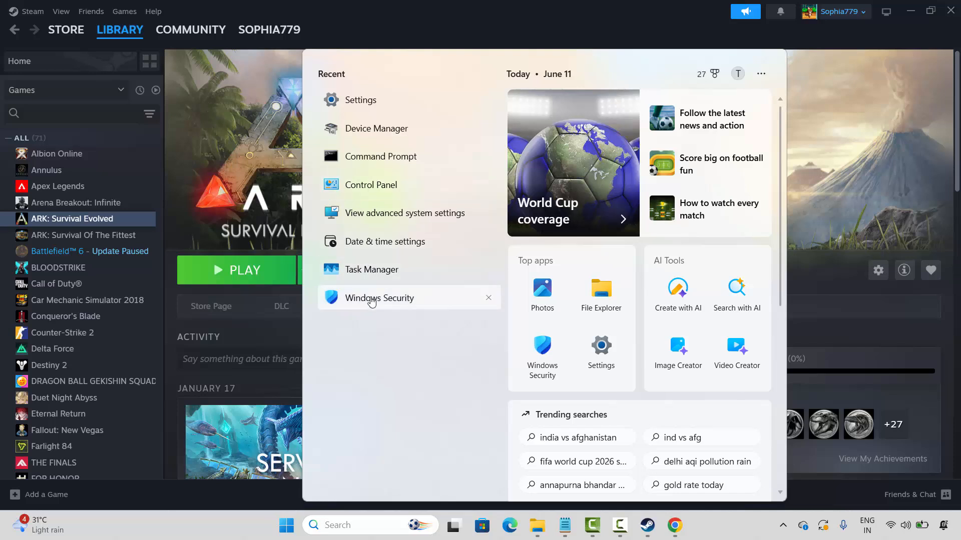
type("graph")
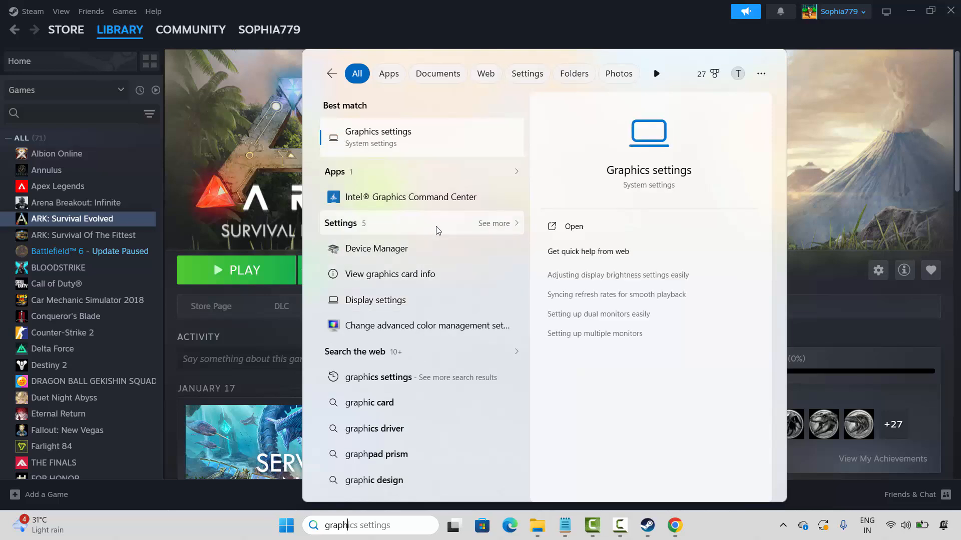
left_click(379, 134)
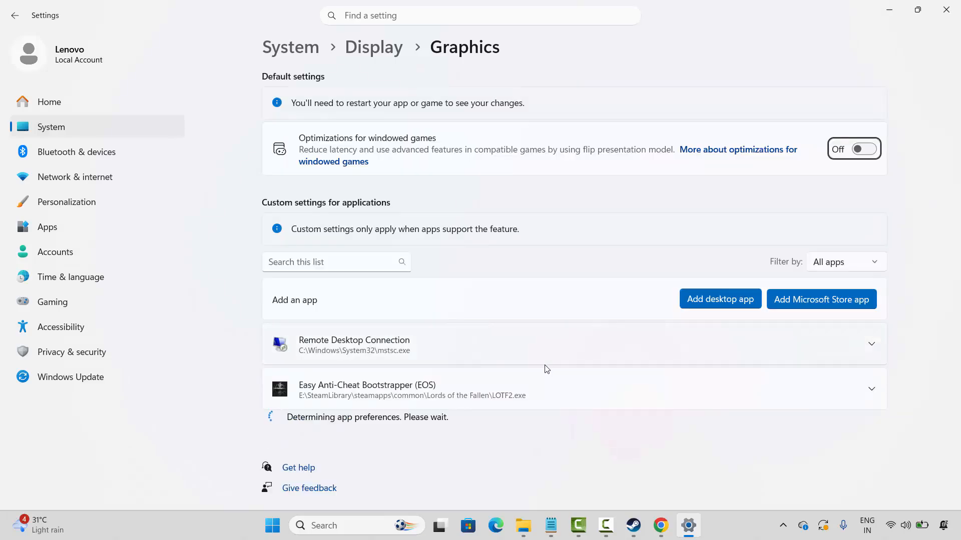
scroll(550, 372, "down", 3)
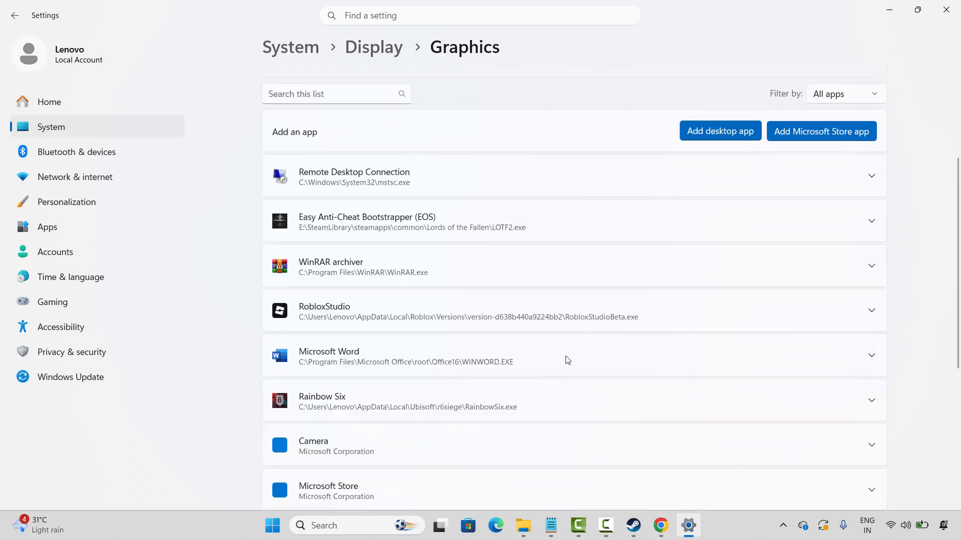
scroll(566, 361, "up", 3)
Step: Start adding the LOTF2 desktop application to the custom graphics settings, and cancel the addition
left_click(717, 309)
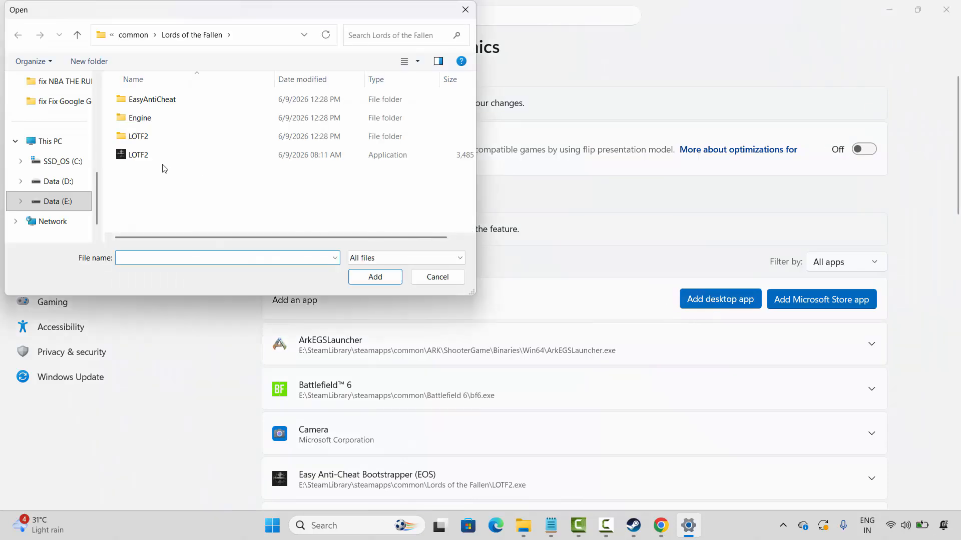
left_click(145, 156)
left_click(436, 278)
Step: Set the GPU preference of ArkEGSLauncher to High Performance (Intel(R) UHD Graphics), and close Settings
scroll(559, 393, "down", 1)
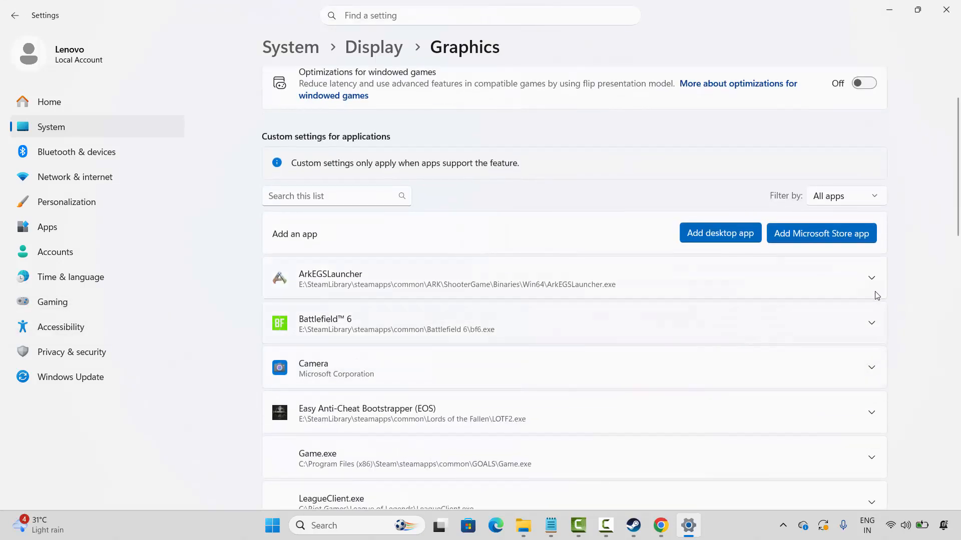
left_click(871, 278)
left_click(736, 316)
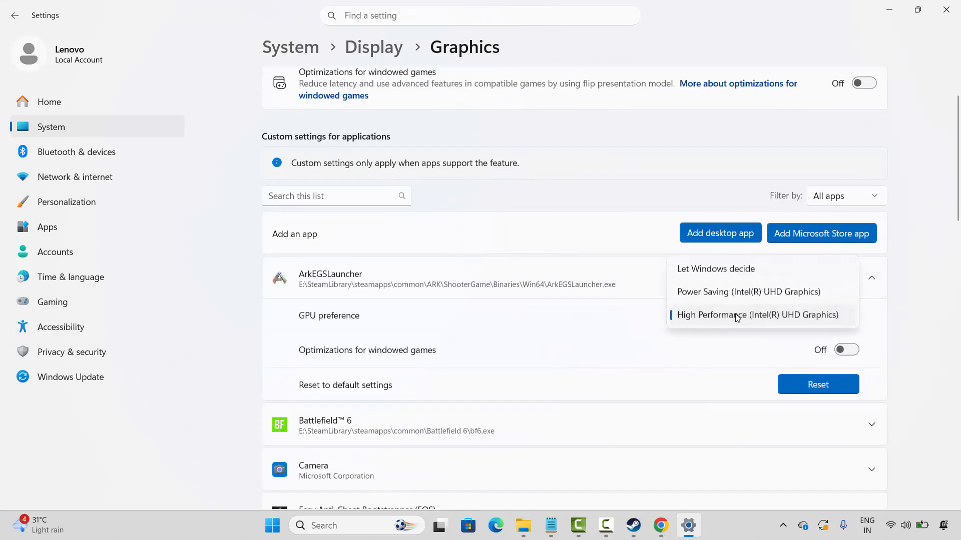
left_click(737, 316)
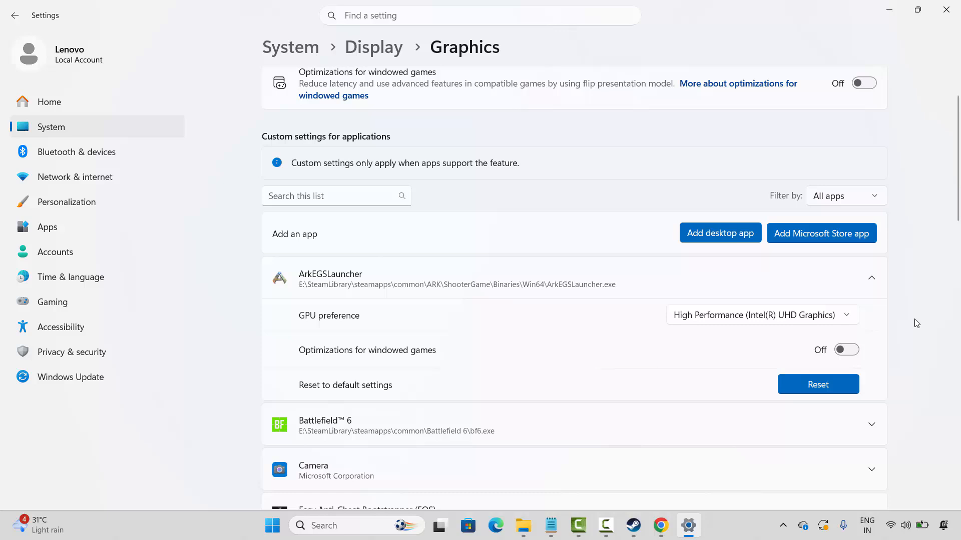
left_click(946, 9)
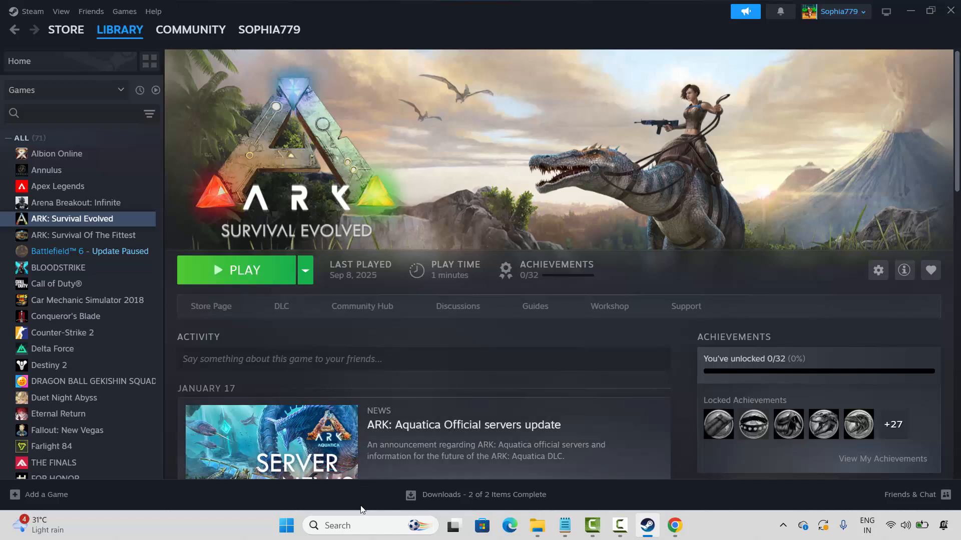
Step: Open Task Manager, check the actions available for Windows Explorer and a background process, and close Task Manager
left_click(340, 526)
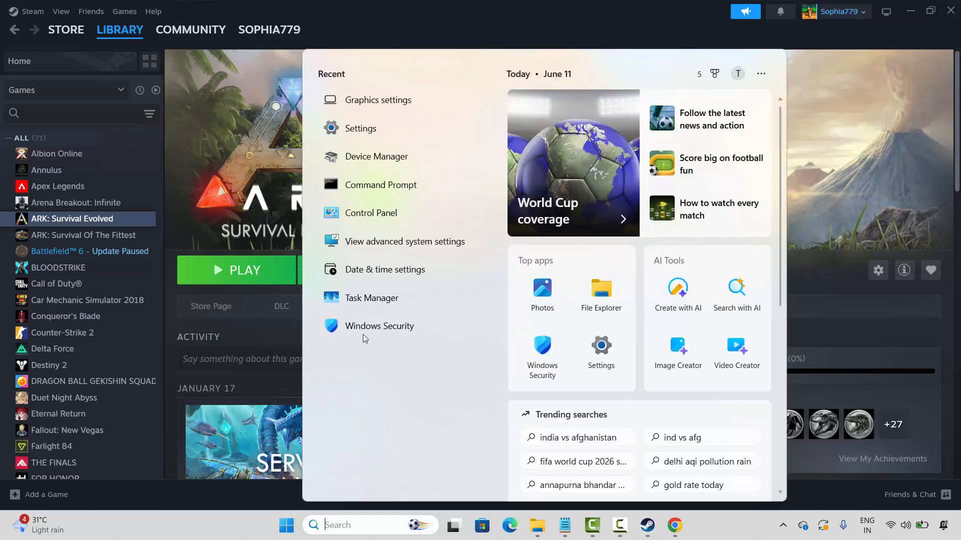
left_click(371, 311)
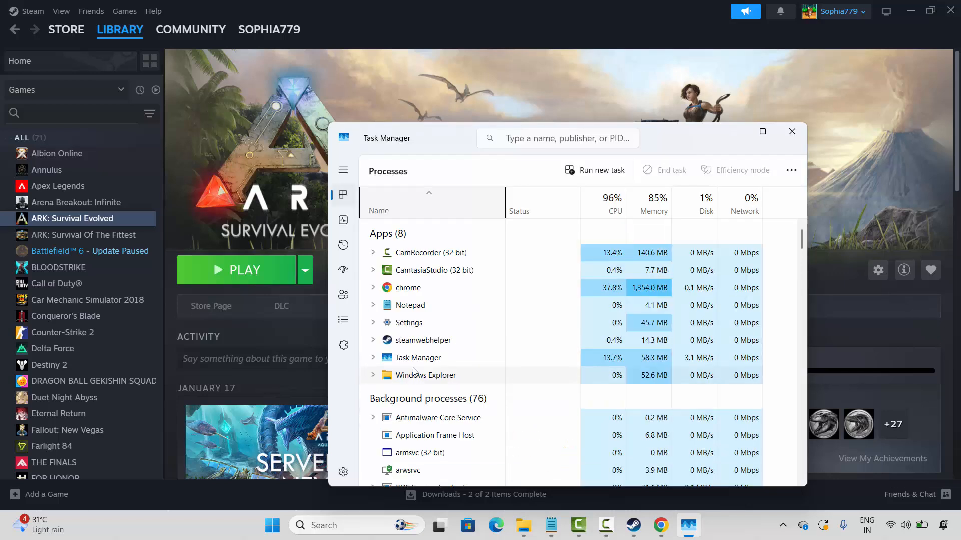
right_click(413, 375)
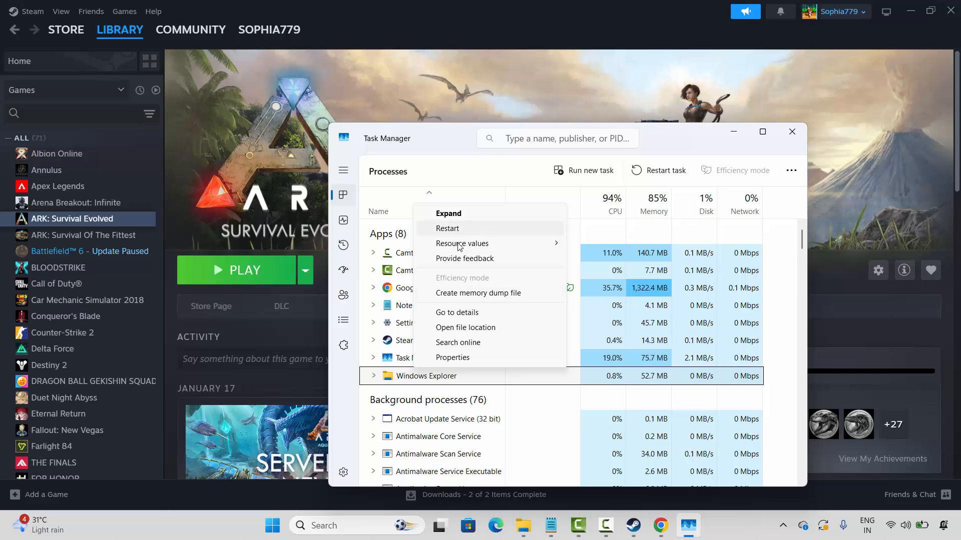
left_click(415, 419)
right_click(418, 419)
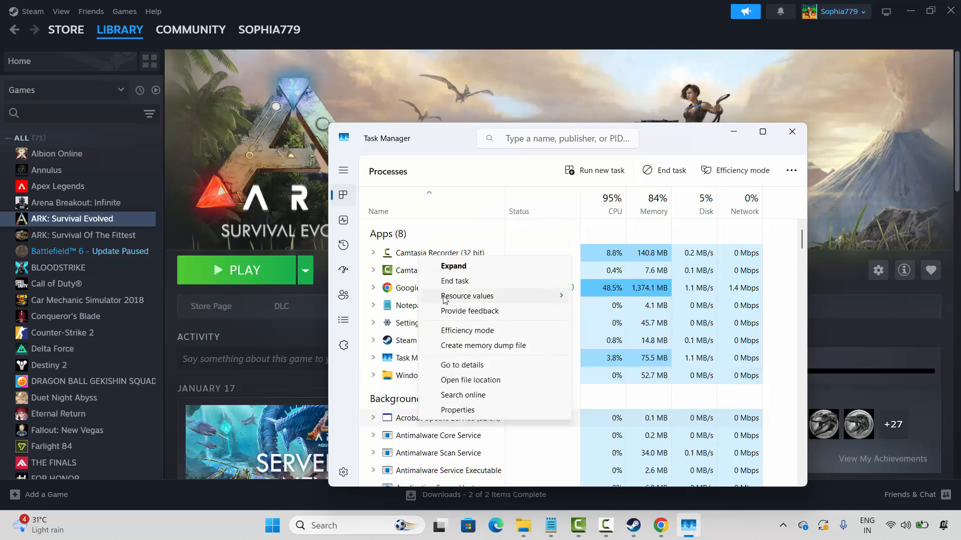
left_click(790, 132)
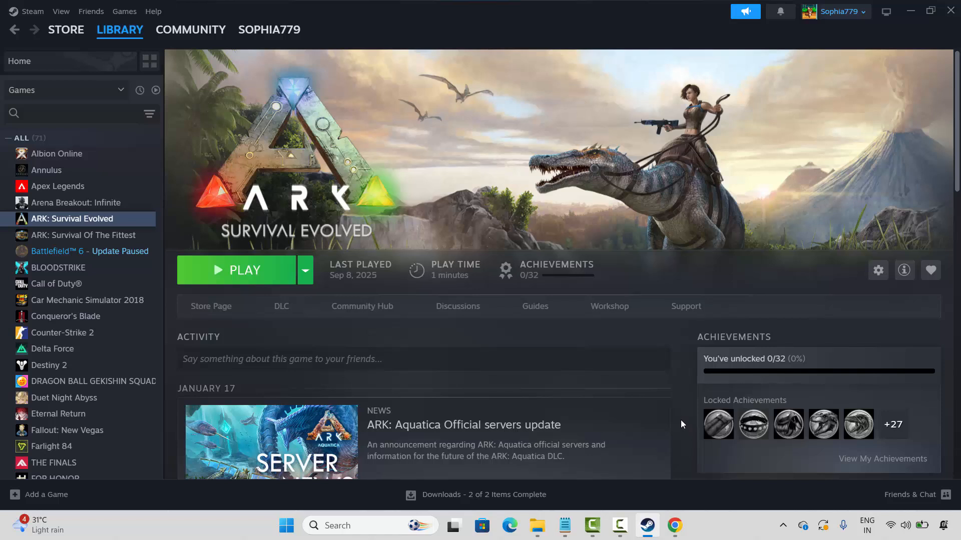
Step: Open the In Game section of Steam's settings, review it, and close the settings
left_click(33, 11)
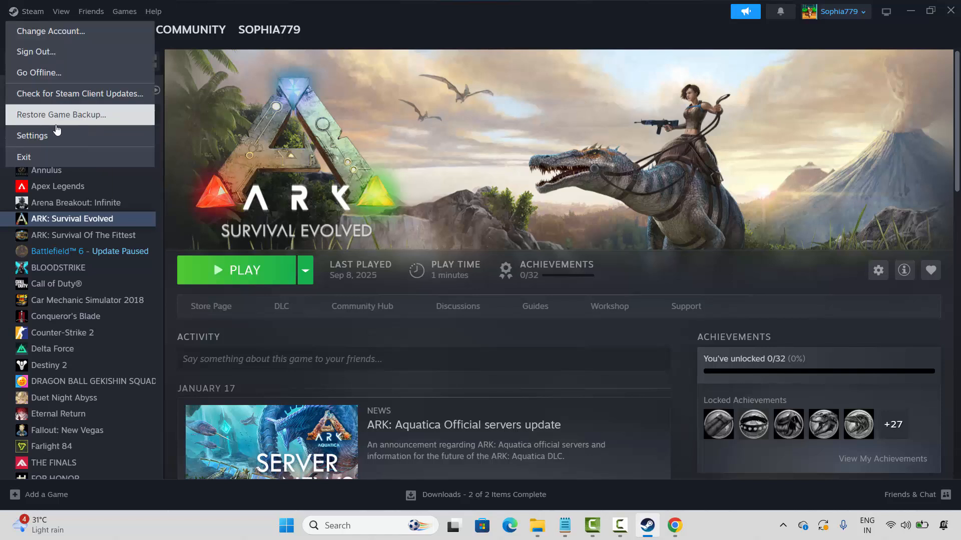
left_click(78, 135)
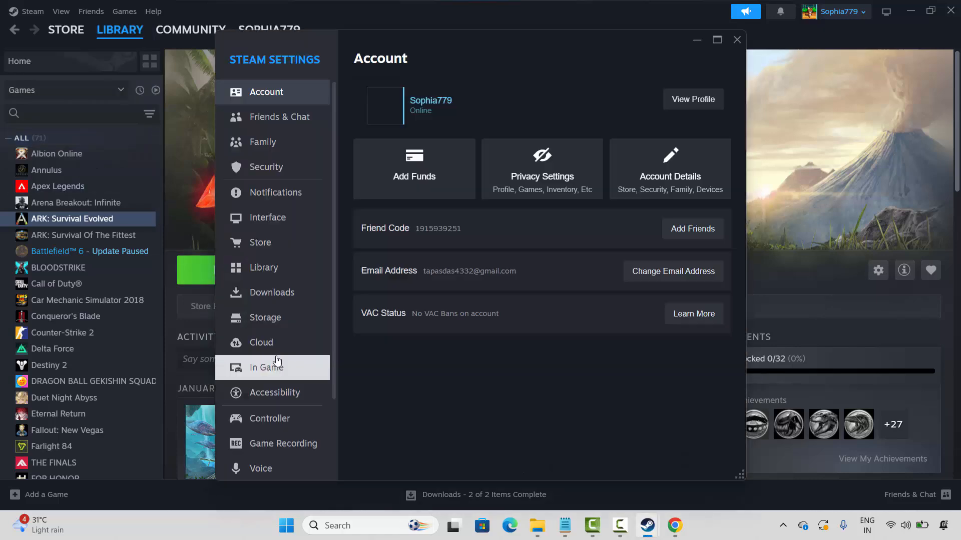
left_click(266, 369)
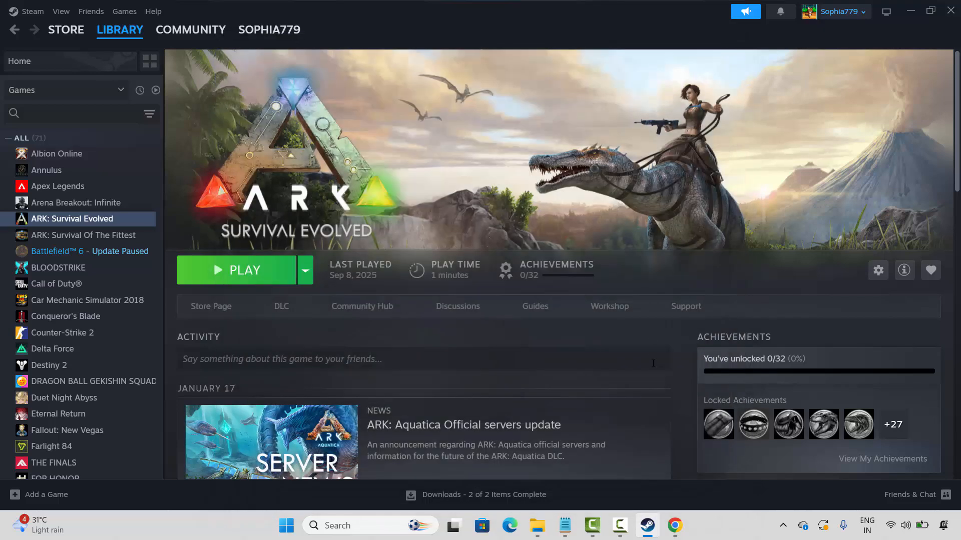
left_click(737, 40)
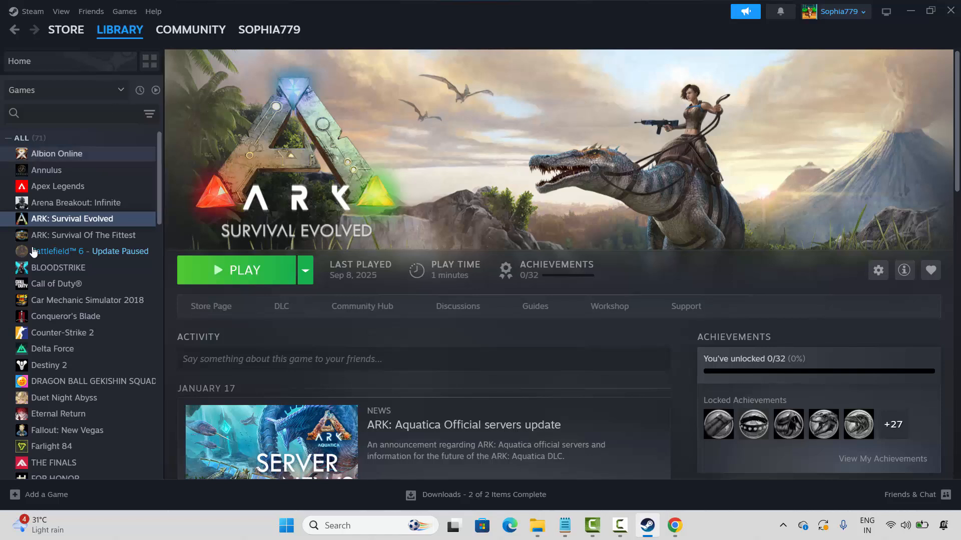
Step: Start uninstalling ARK: Survival Evolved from this device, and leave the uninstall confirmation
right_click(47, 221)
mouse_move(70, 283)
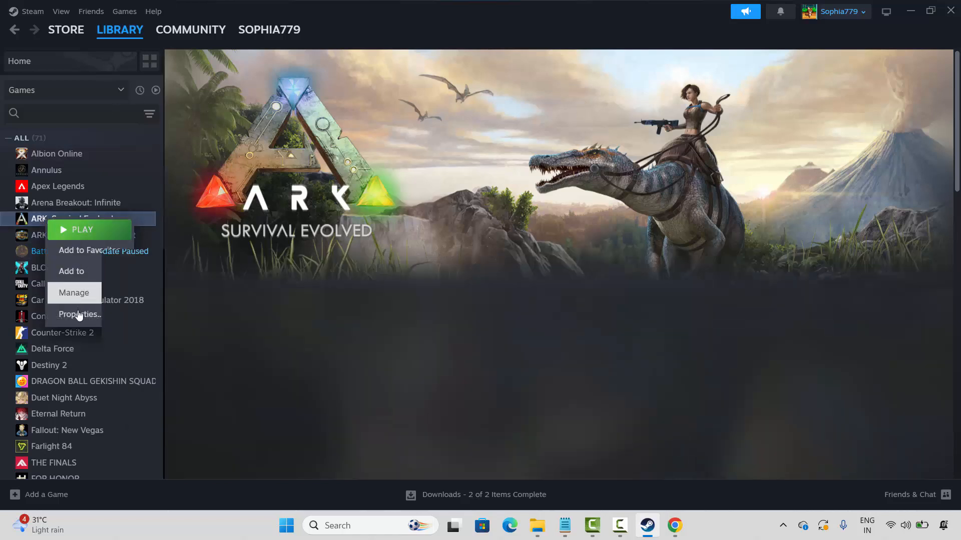
left_click(176, 379)
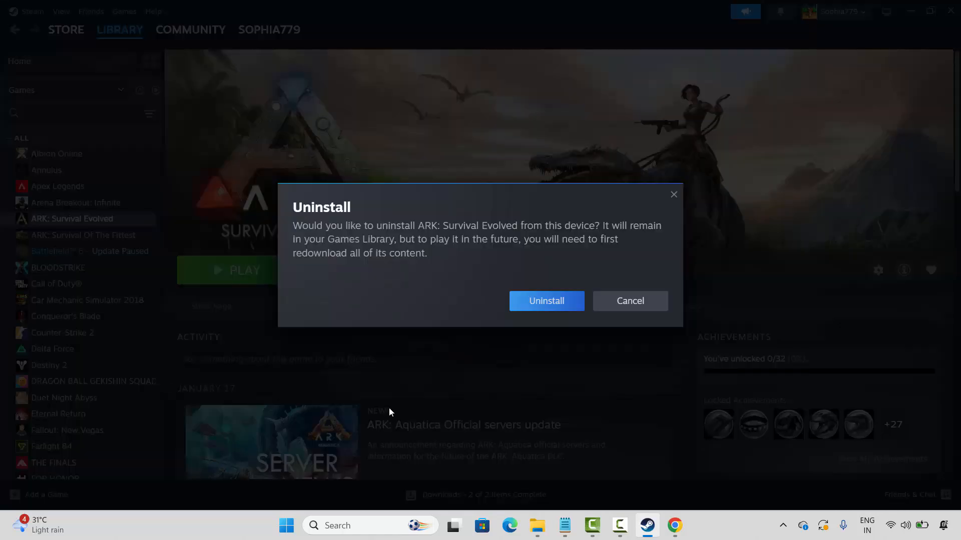
left_click(559, 311)
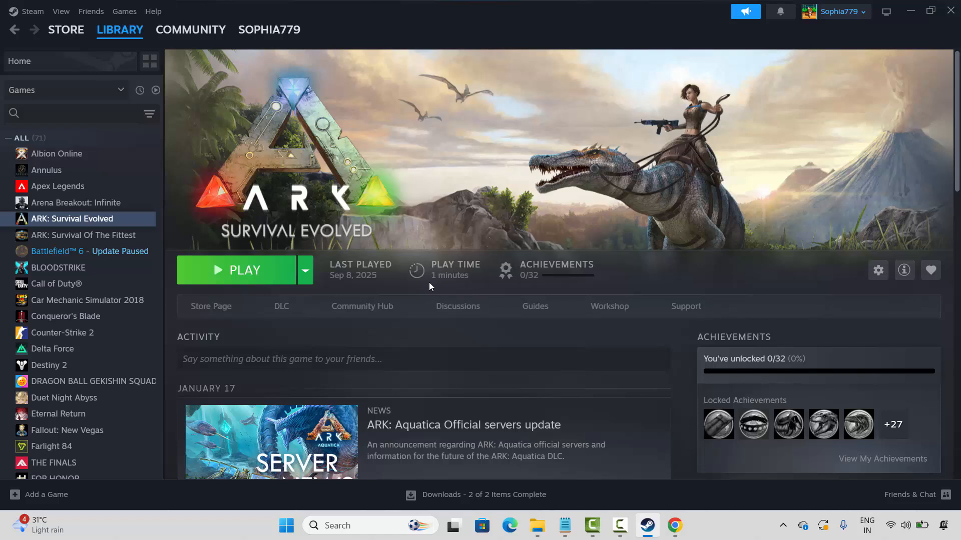
Step: Return to the SpaceCraft store page, highlight the game's title, and view several of its screenshots
left_click(73, 32)
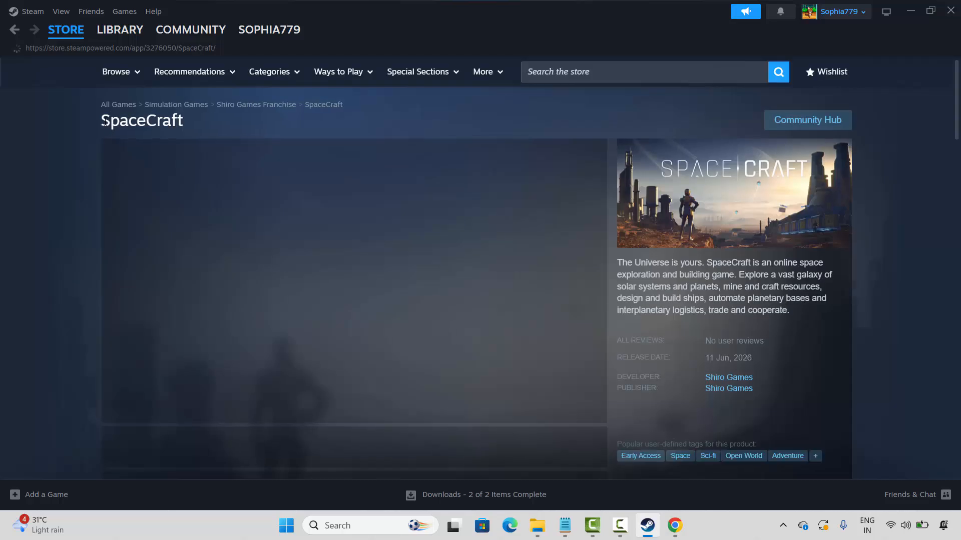
left_click_drag(102, 122, 188, 123)
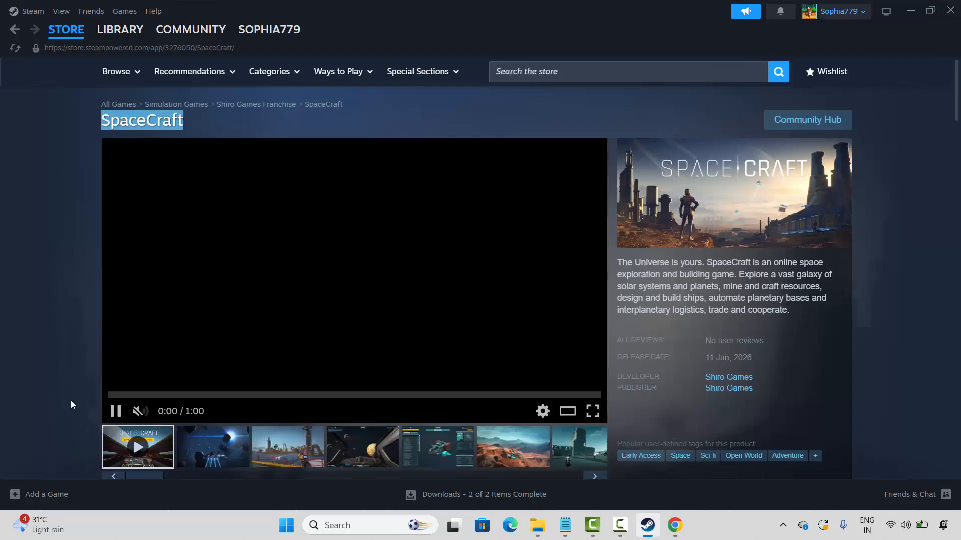
left_click(212, 447)
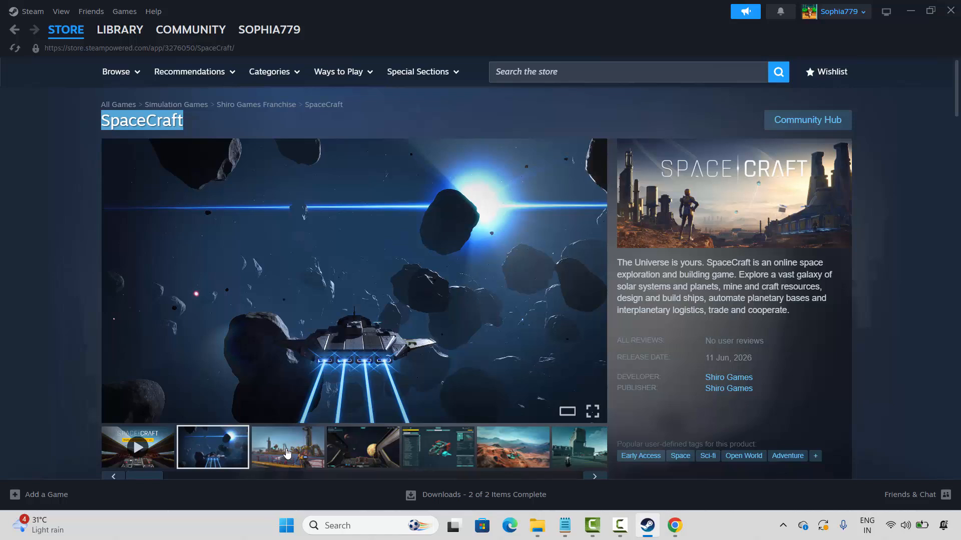
left_click(78, 350)
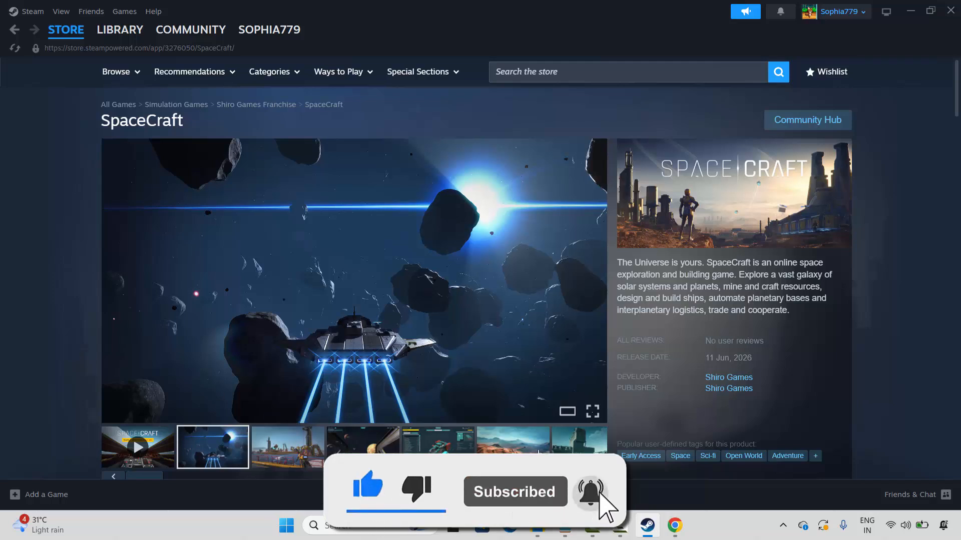
left_click(536, 456)
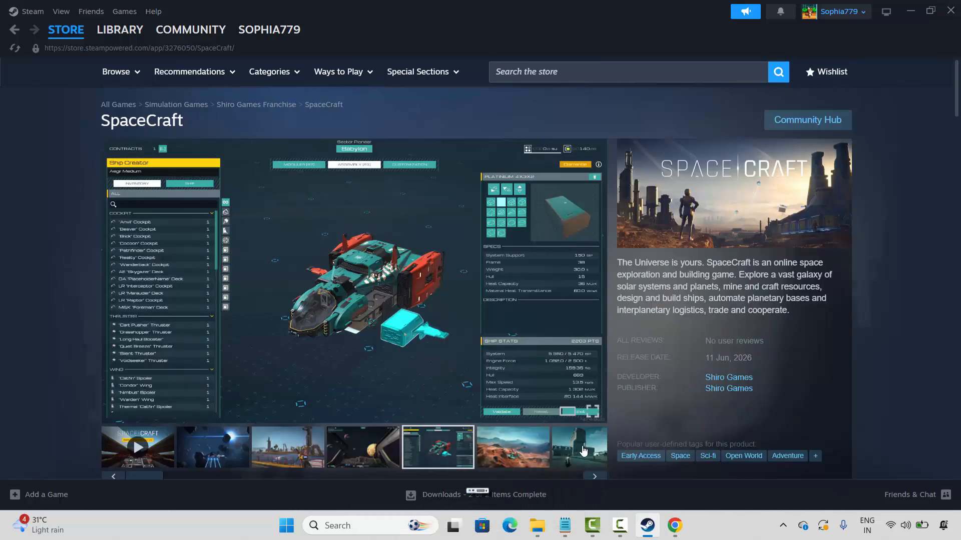
left_click(582, 452)
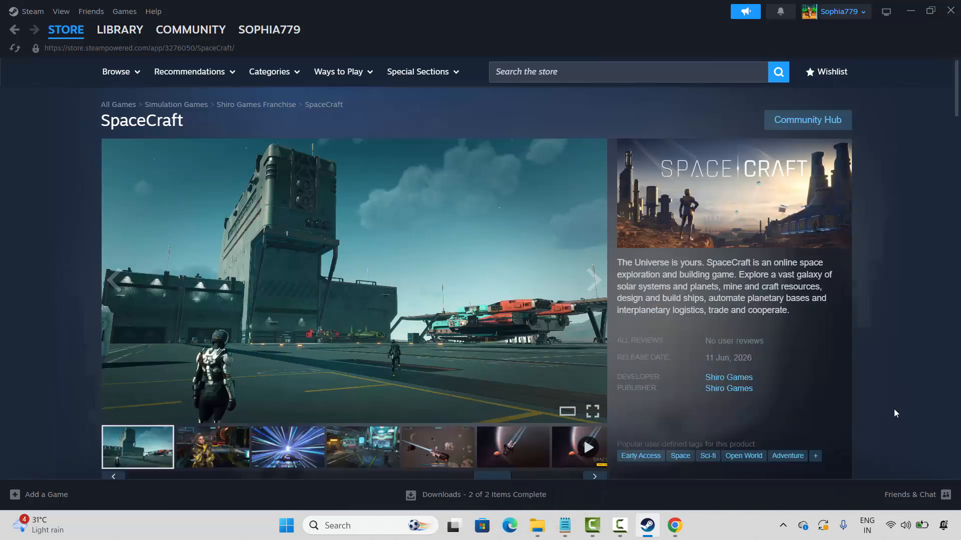